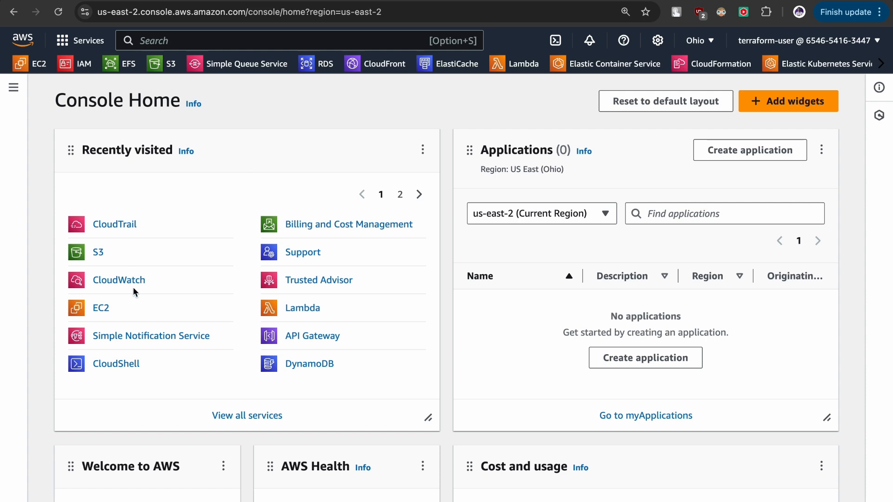
# Step: Open the event history of the CloudTrail service
pyautogui.click(115, 225)
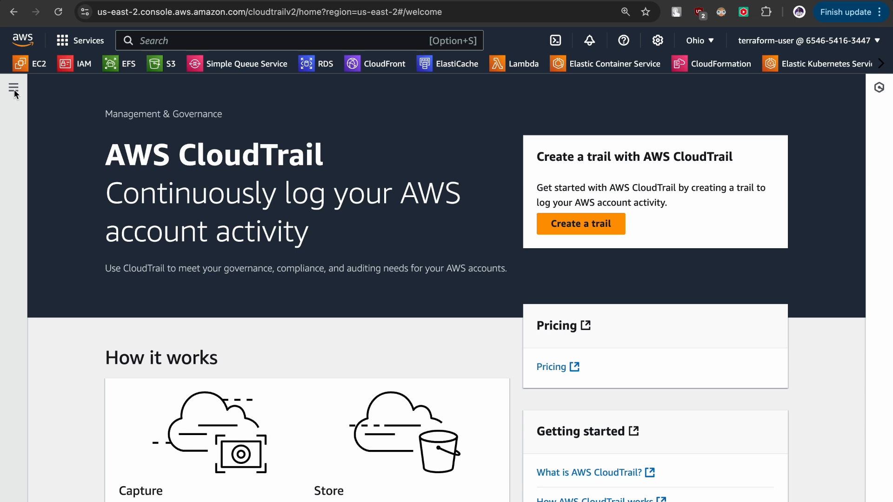
pyautogui.click(14, 91)
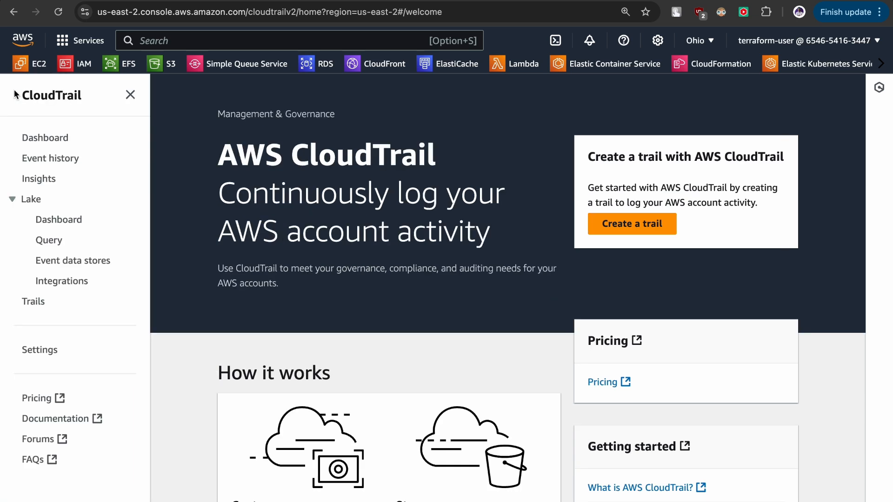
pyautogui.click(41, 159)
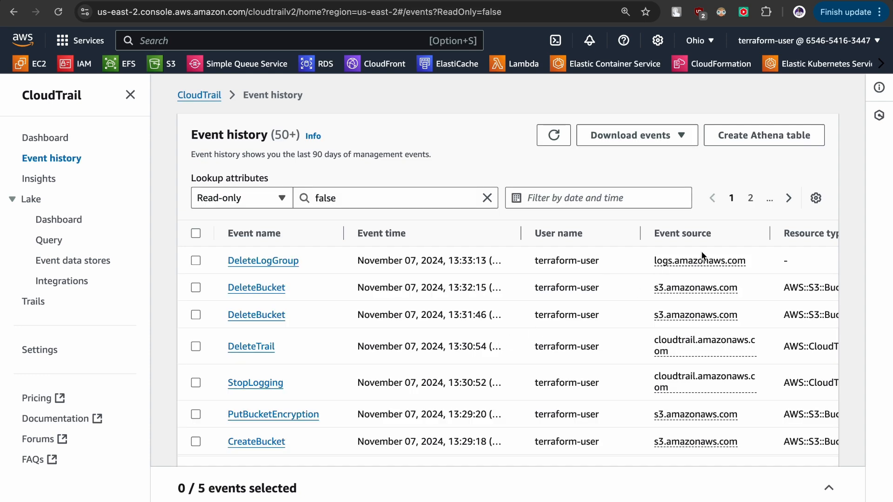
# Step: Open the RebootInstances event from the second page of the event history and review its details and JSON record
pyautogui.click(750, 198)
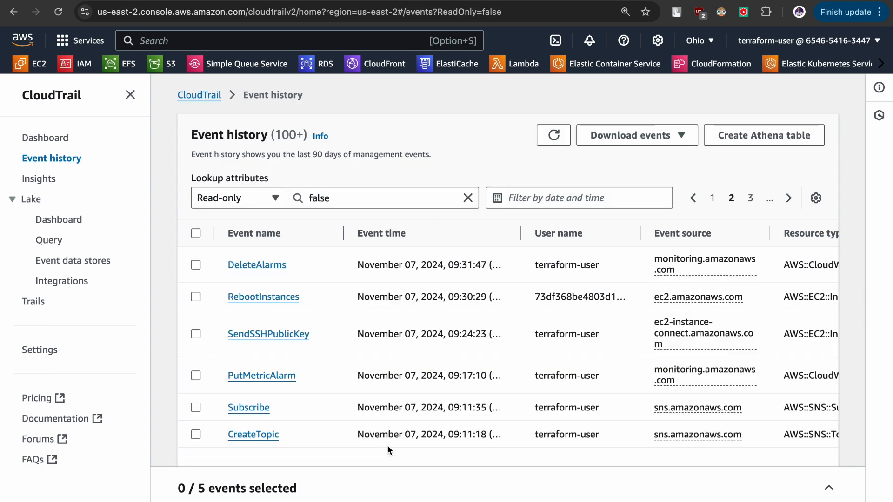
pyautogui.scroll(-5, 363, 321)
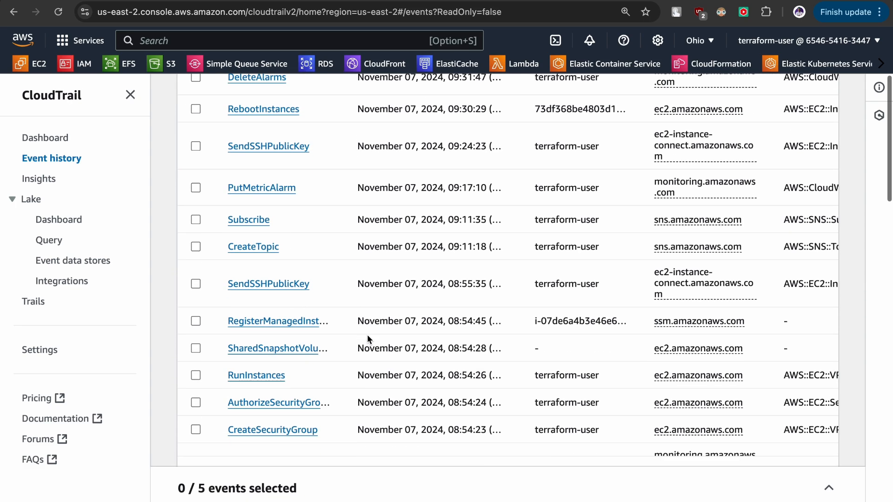
pyautogui.click(269, 107)
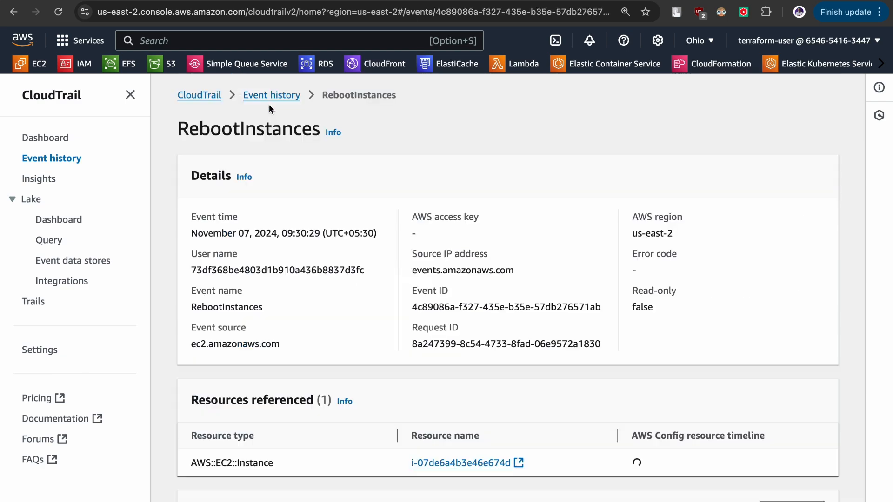
pyautogui.scroll(-15, 410, 332)
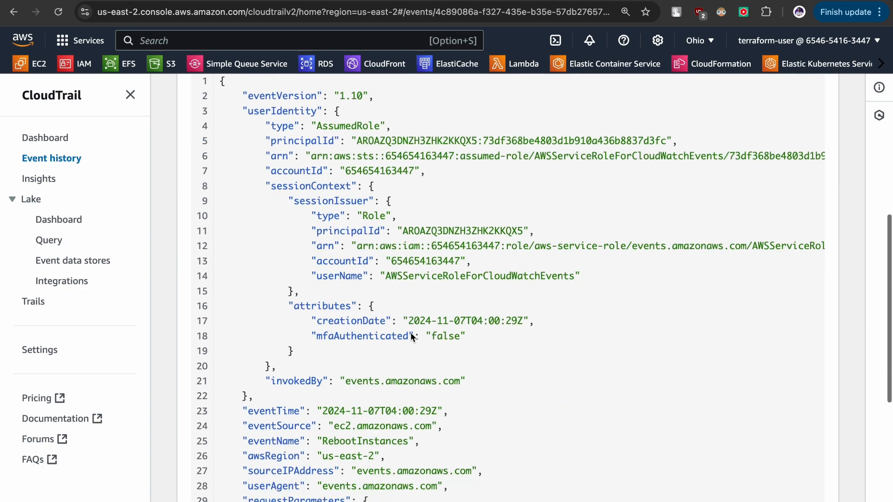
pyautogui.scroll(15, 410, 336)
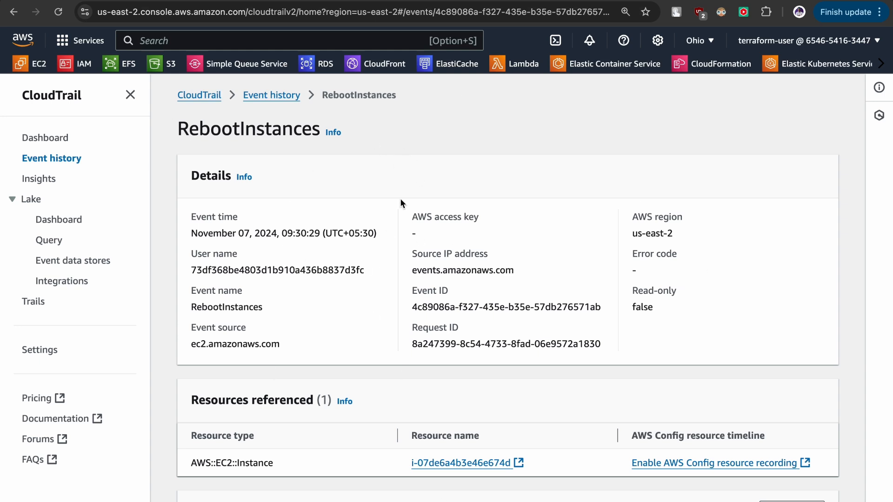
# Step: Start creating a new trail and name it cloudtrail-demo
pyautogui.click(13, 199)
pyautogui.click(34, 220)
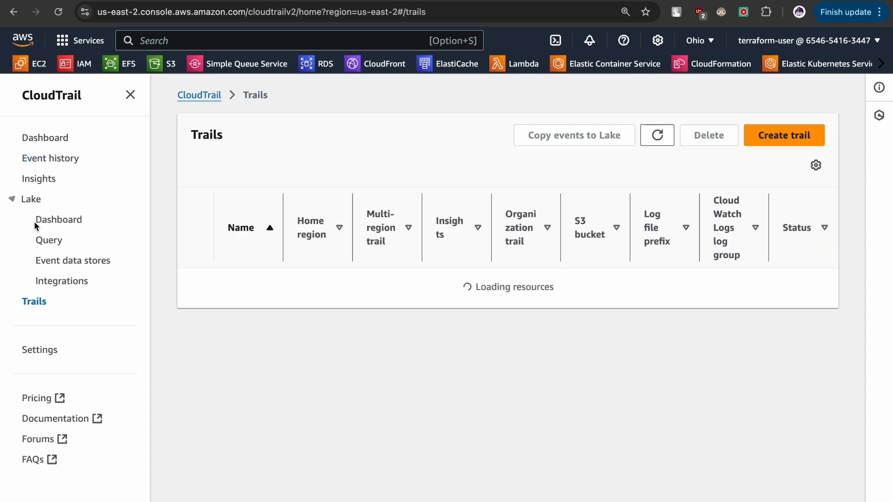
pyautogui.click(759, 134)
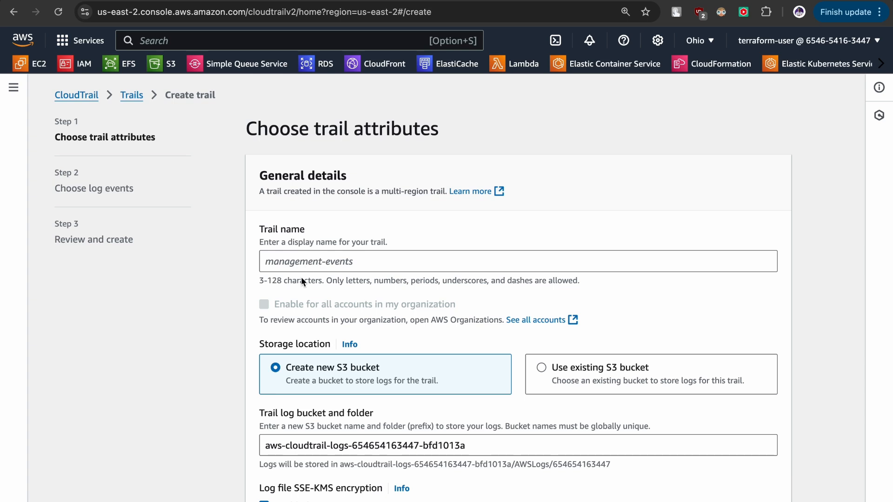
pyautogui.click(293, 261)
pyautogui.write('cloud')
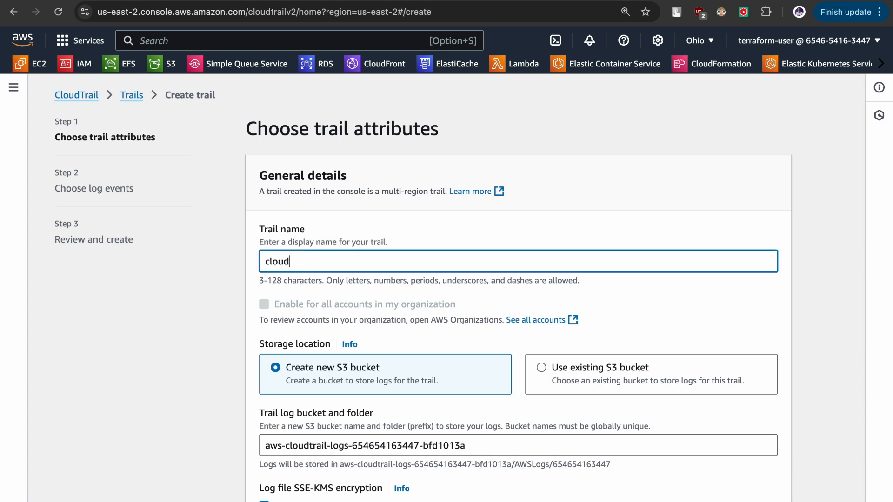
pyautogui.write('trail-demo')
# Step: Review the trail's storage location and SSE-KMS encryption options, and set the new KMS key's alias to demo-key
pyautogui.scroll(-3, 314, 310)
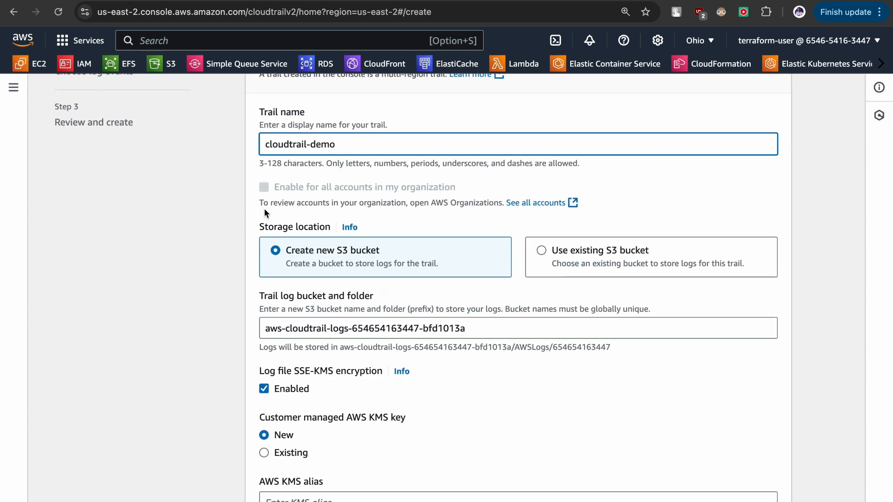
pyautogui.moveTo(259, 227); pyautogui.dragTo(299, 223)
pyautogui.click(299, 223)
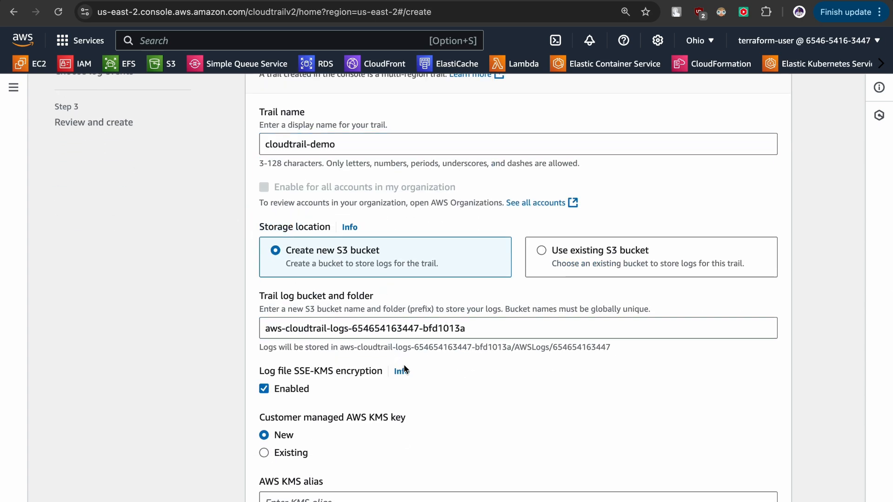
pyautogui.scroll(-3, 402, 368)
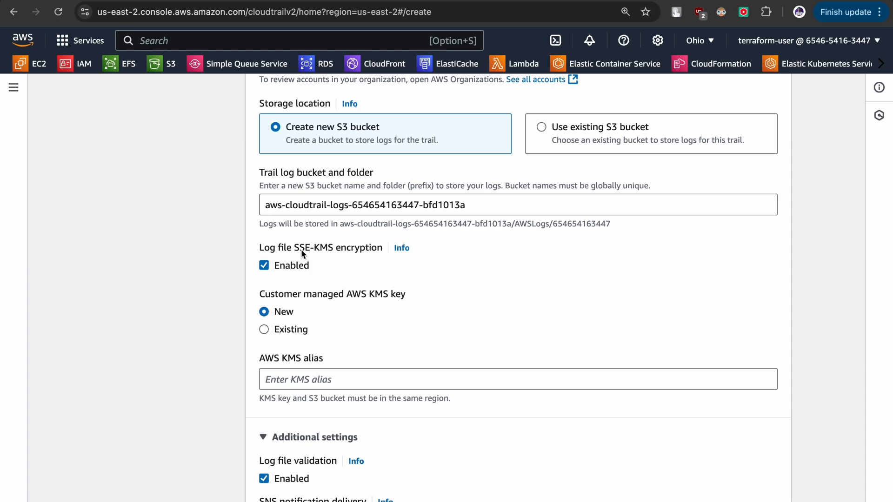
pyautogui.moveTo(286, 246); pyautogui.dragTo(342, 247)
pyautogui.click(342, 247)
pyautogui.scroll(-3, 341, 246)
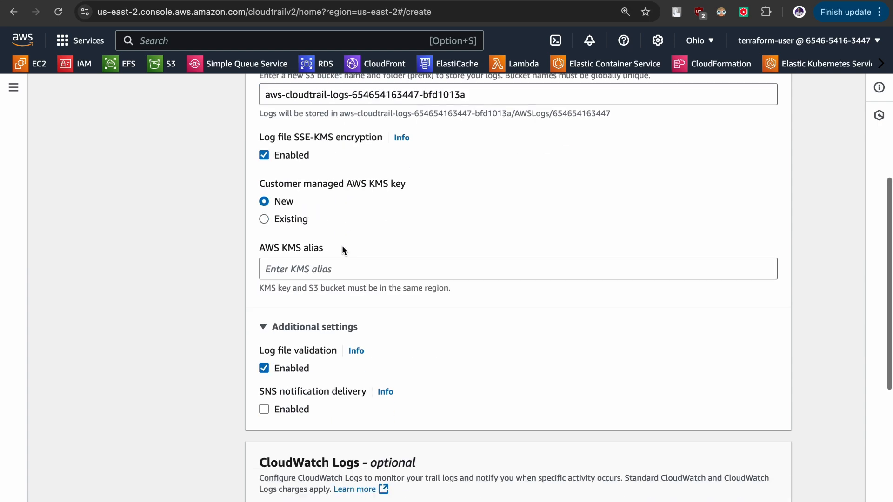
pyautogui.click(303, 265)
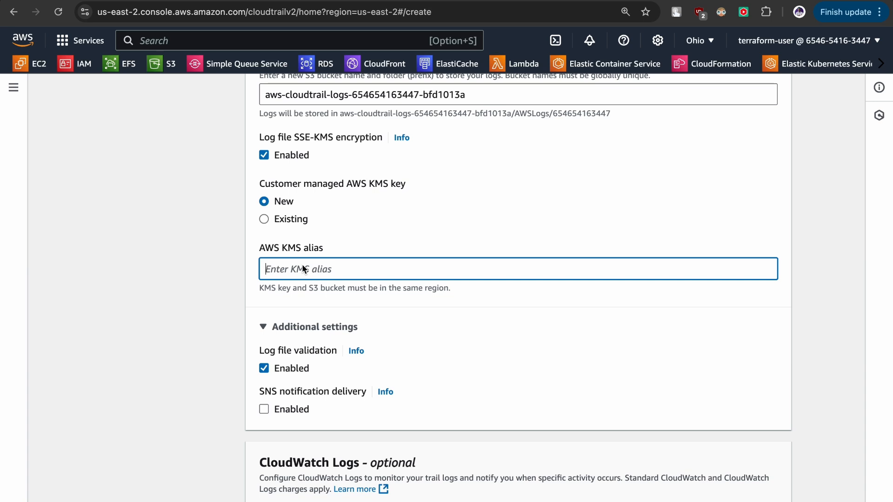
pyautogui.write('demo-key')
# Step: Examine the log file validation setting and read its help description
pyautogui.scroll(-3, 274, 273)
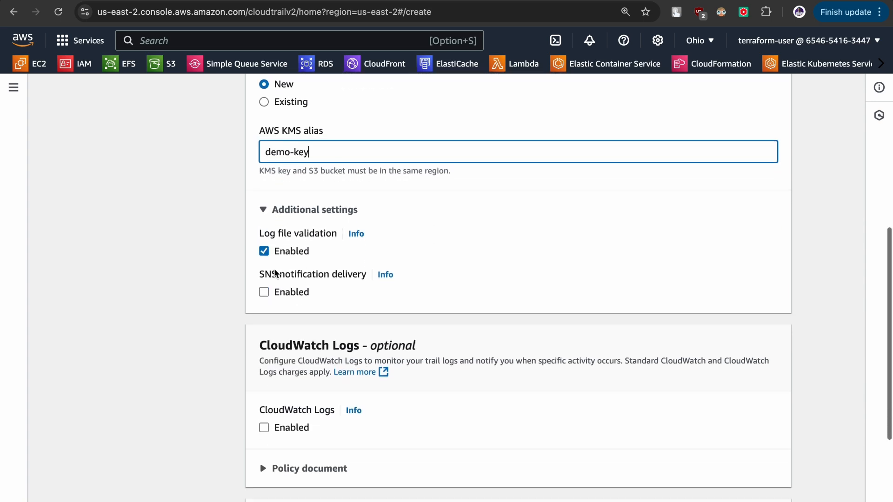
pyautogui.moveTo(256, 233); pyautogui.dragTo(325, 235)
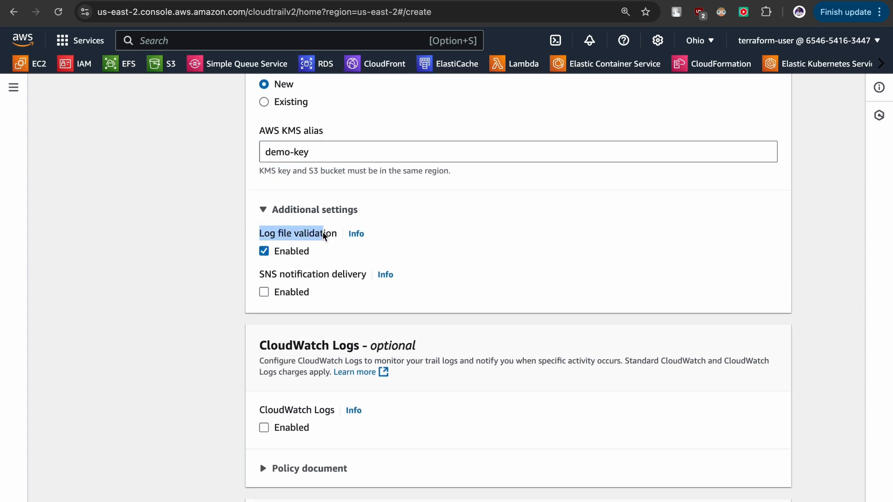
pyautogui.click(324, 235)
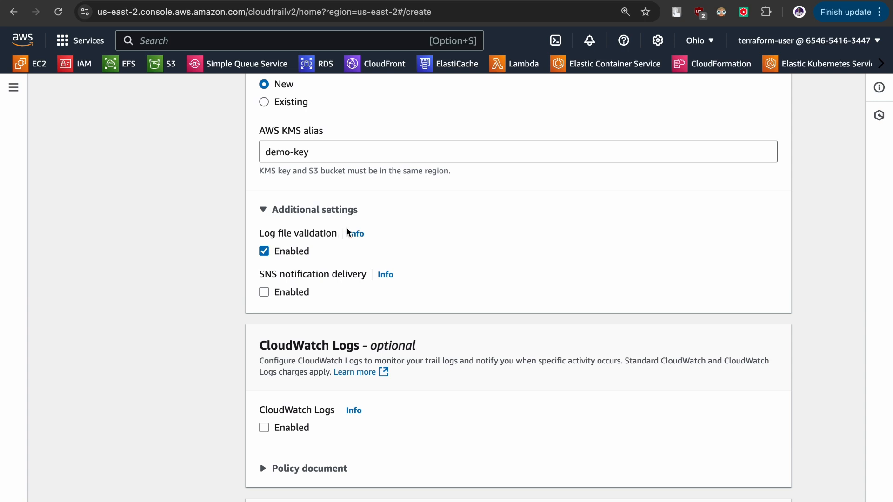
pyautogui.click(357, 236)
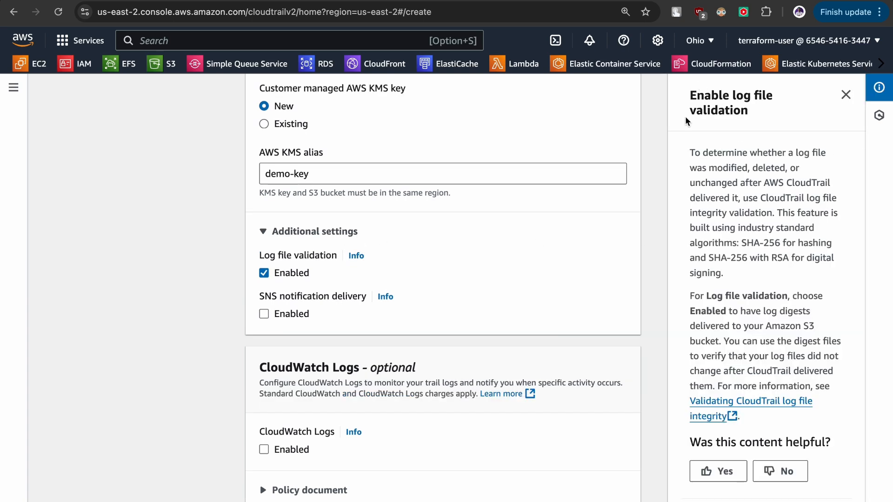
pyautogui.moveTo(686, 98); pyautogui.dragTo(734, 108)
pyautogui.click(734, 107)
pyautogui.moveTo(688, 153); pyautogui.dragTo(756, 184)
pyautogui.click(846, 95)
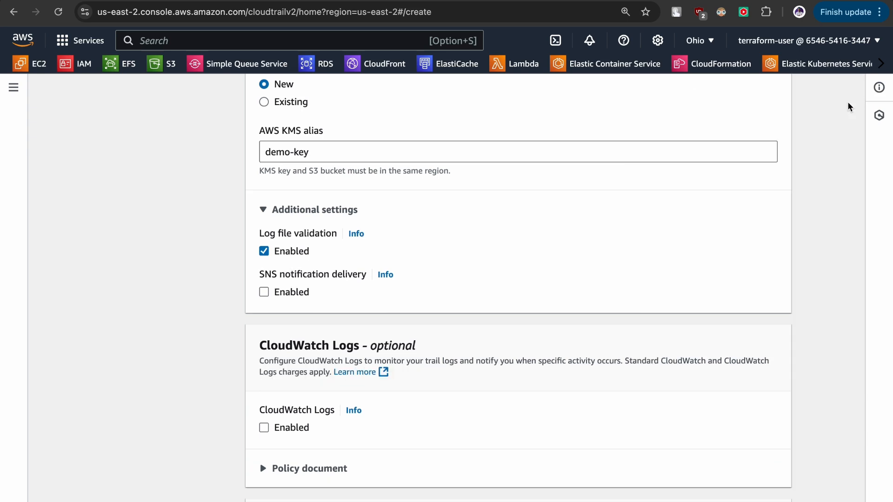
# Step: Enable CloudWatch Logs for the trail
pyautogui.scroll(-5, 447, 269)
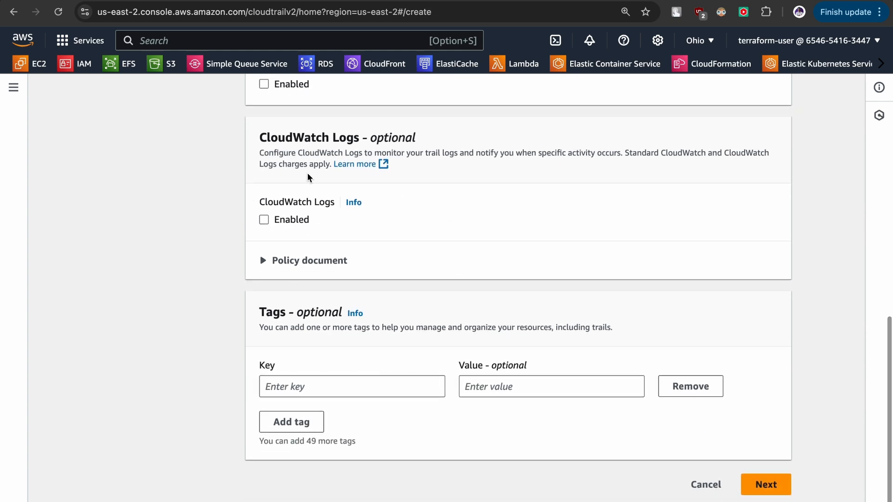
pyautogui.moveTo(270, 139); pyautogui.dragTo(351, 138)
pyautogui.click(352, 139)
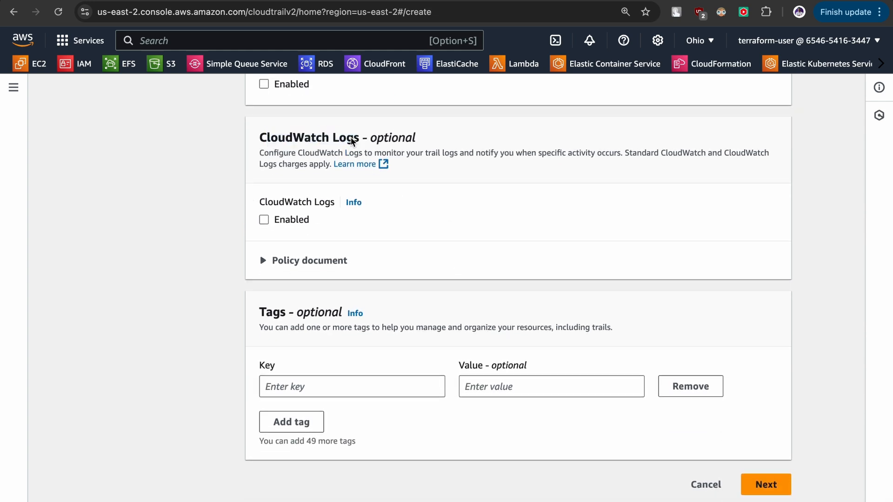
pyautogui.click(263, 219)
pyautogui.scroll(-2, 317, 347)
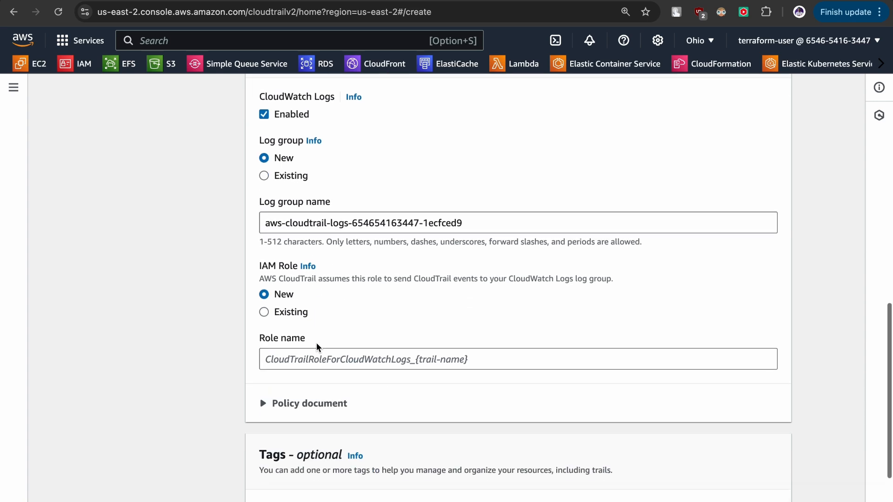
# Step: Enter demo as the name of a new IAM role for sending events to CloudWatch Logs
pyautogui.scroll(-2, 317, 347)
pyautogui.click(321, 288)
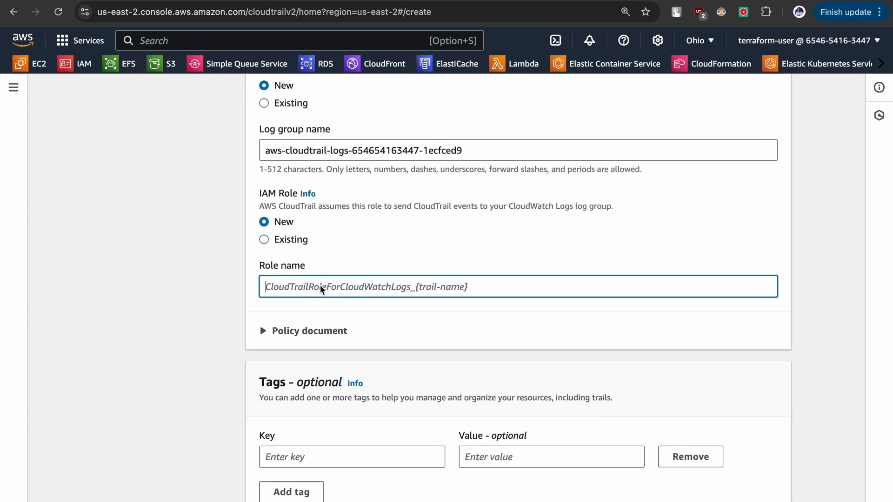
pyautogui.write('demo')
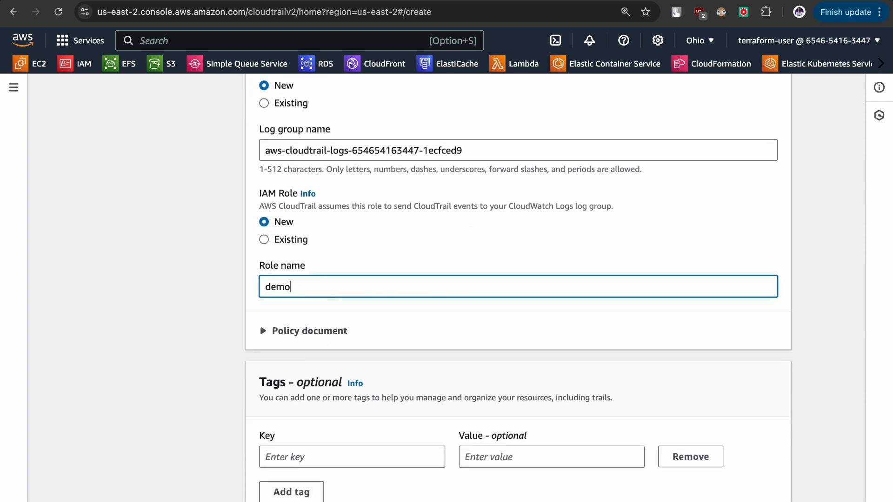
pyautogui.click(430, 261)
# Step: Use the existing IAM role demo for CloudWatch Logs and continue to the log event selection
pyautogui.scroll(-2, 411, 299)
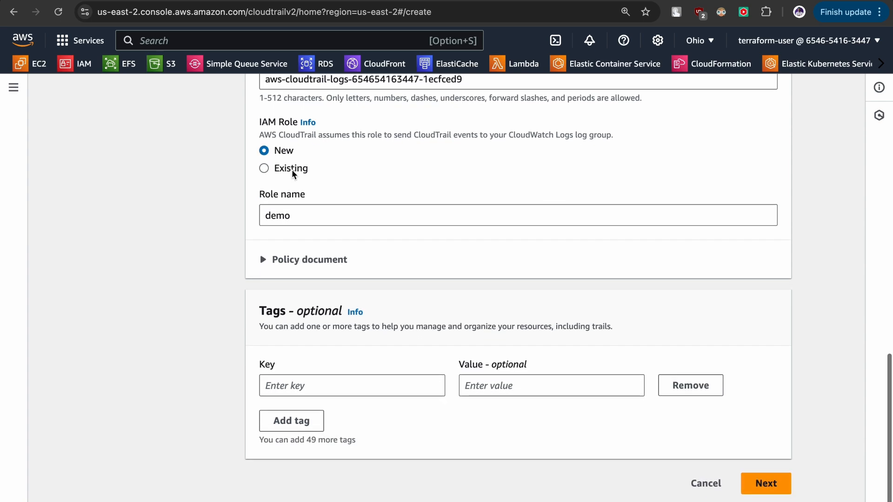
pyautogui.click(264, 168)
pyautogui.click(284, 215)
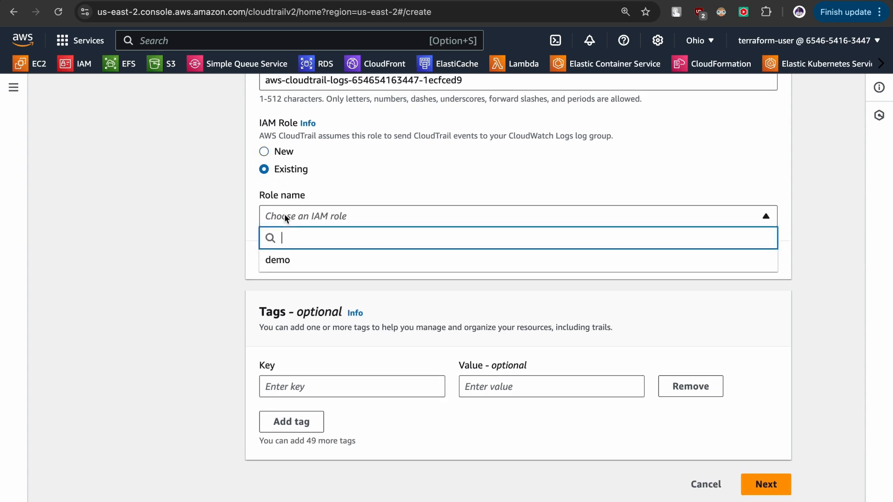
pyautogui.click(291, 258)
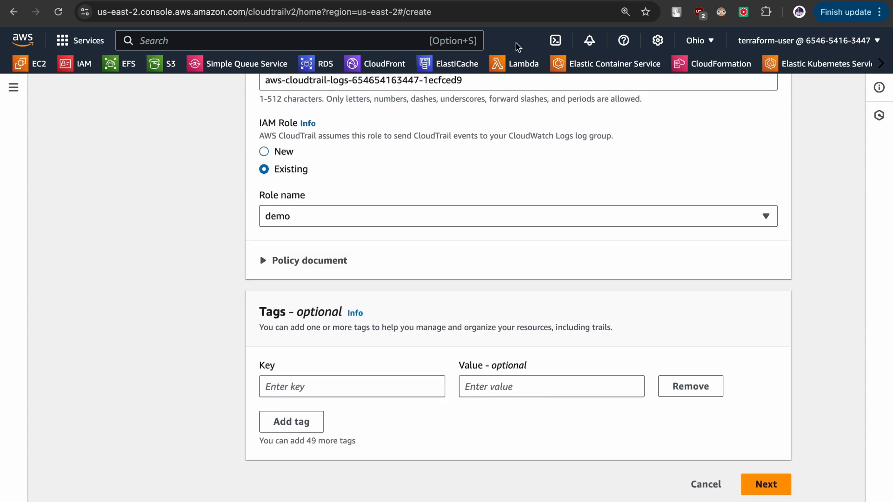
pyautogui.scroll(-1, 548, 325)
pyautogui.scroll(-1, 547, 325)
pyautogui.click(762, 480)
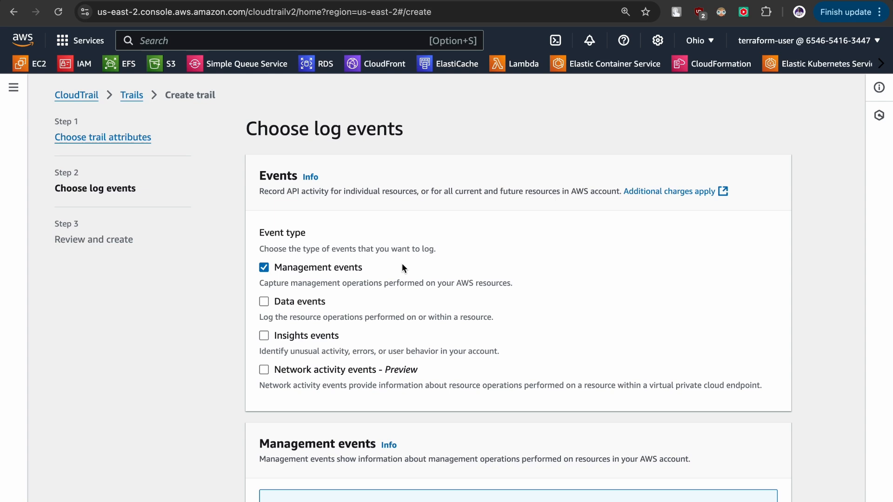
# Step: Add data events and Insights events to the event types that the trail logs
pyautogui.click(264, 301)
pyautogui.scroll(-7, 354, 340)
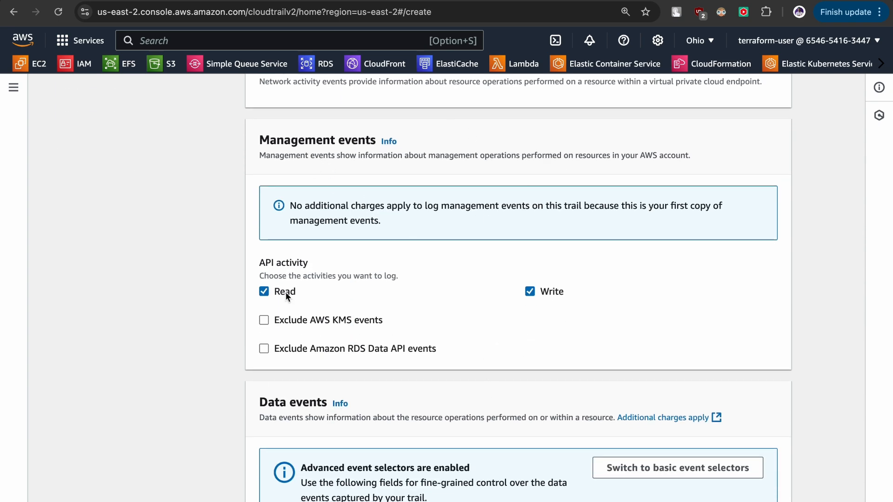
pyautogui.scroll(-5, 534, 282)
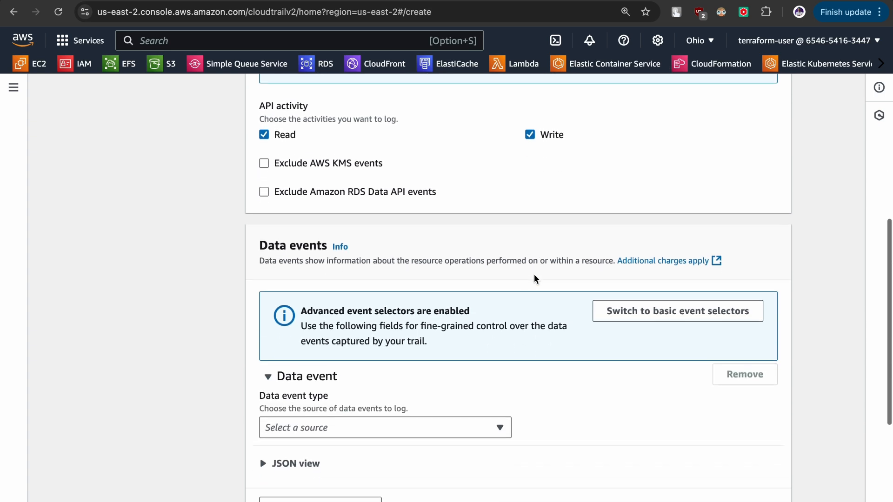
# Step: Set the data event type to S3
pyautogui.scroll(-2, 534, 279)
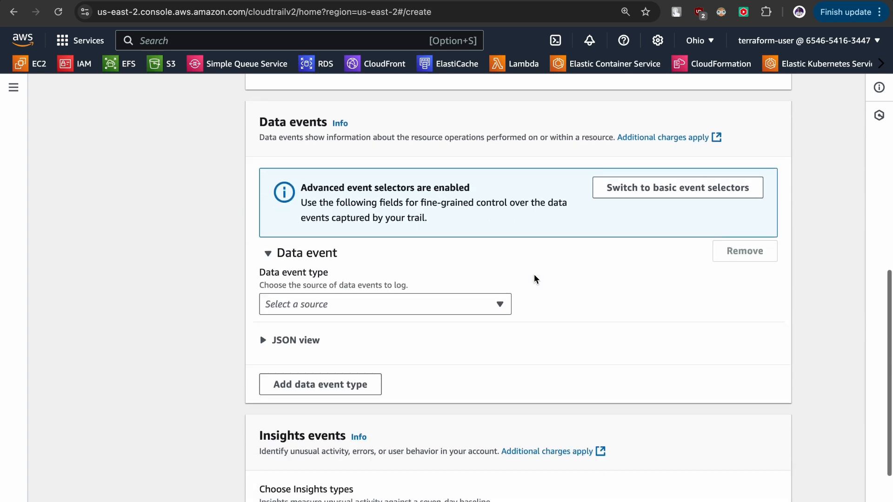
pyautogui.click(480, 308)
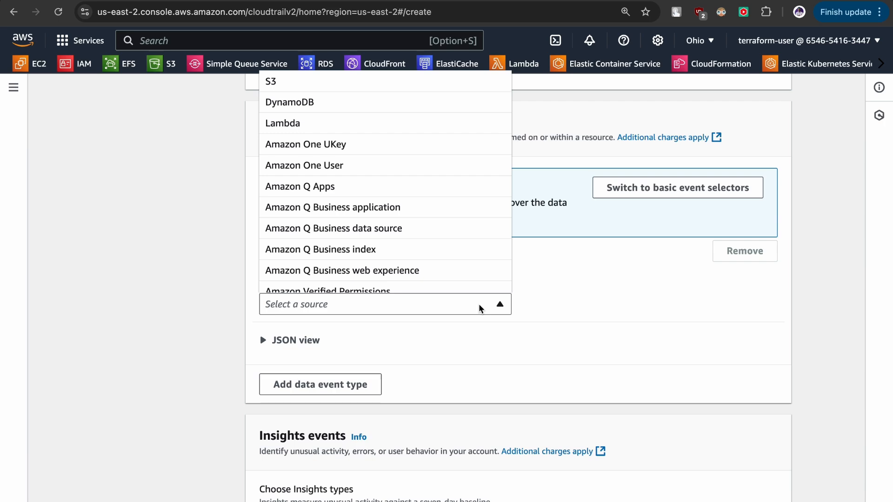
pyautogui.click(481, 309)
pyautogui.click(481, 309)
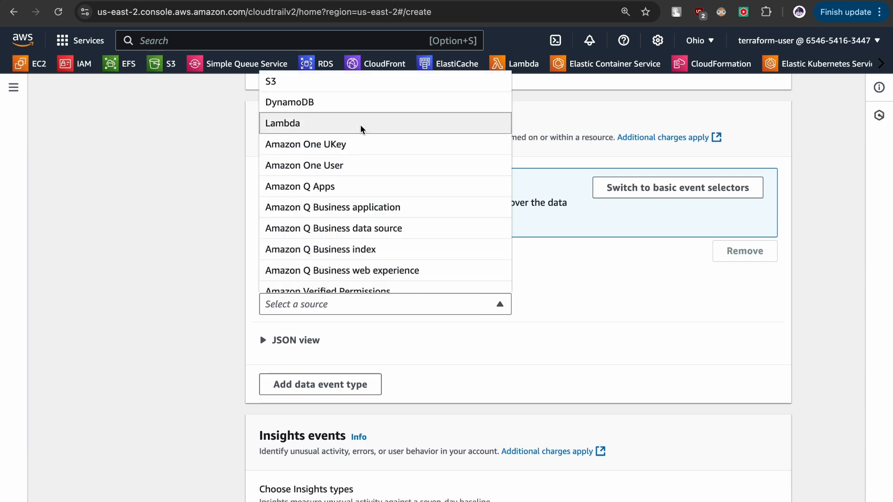
pyautogui.click(312, 89)
pyautogui.scroll(-3, 484, 351)
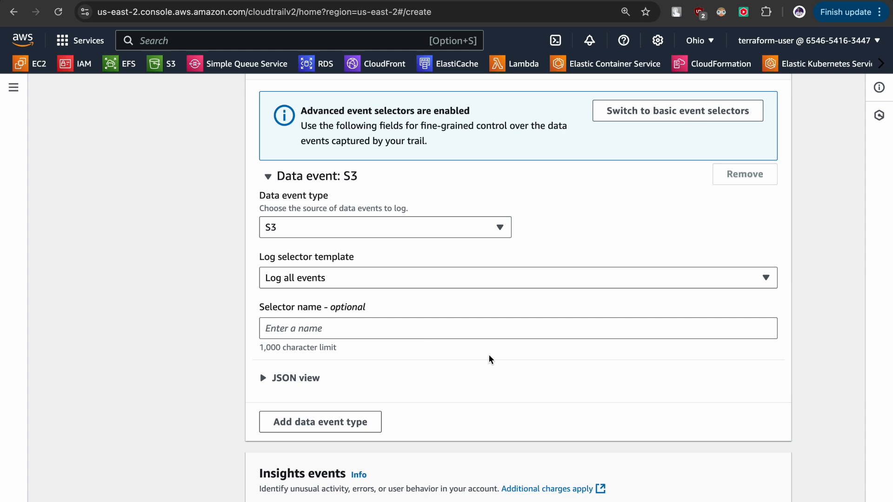
# Step: Enable the API call rate and API error rate Insights types for the trail
pyautogui.scroll(-5, 488, 358)
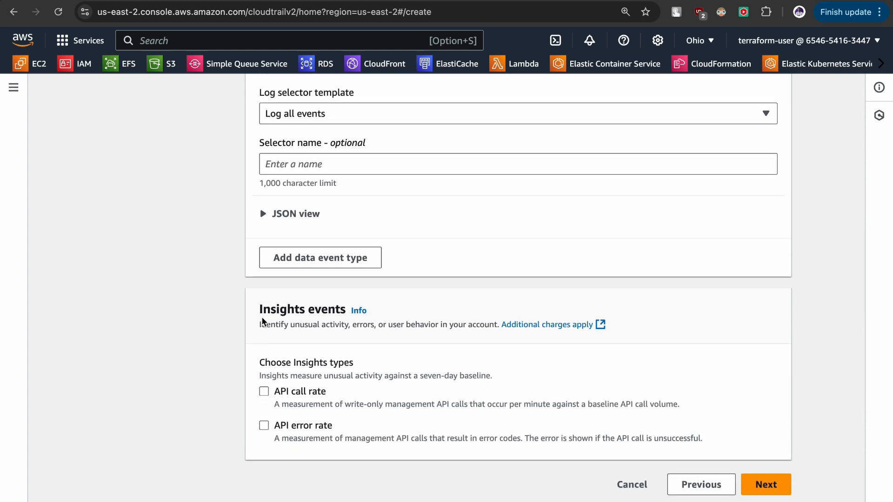
pyautogui.moveTo(258, 309); pyautogui.dragTo(321, 310)
pyautogui.click(263, 391)
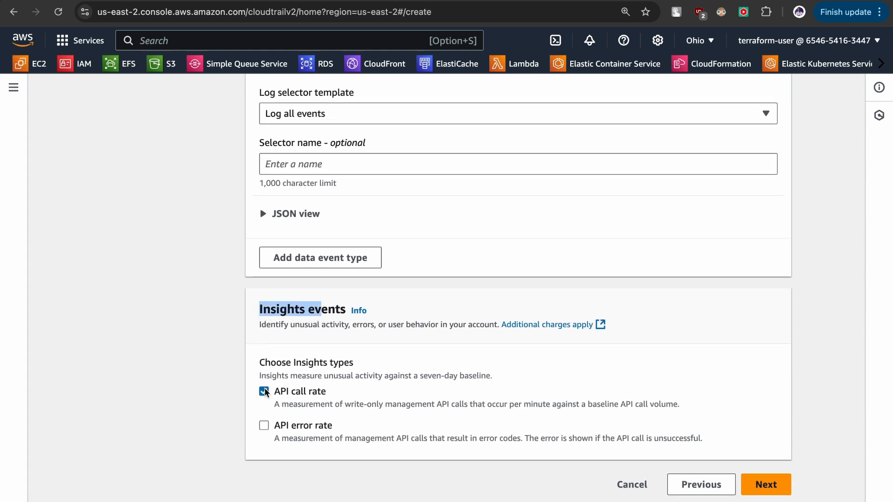
pyautogui.click(265, 427)
pyautogui.click(785, 434)
# Step: Continue to the review of the trail settings and create the trail
pyautogui.click(762, 481)
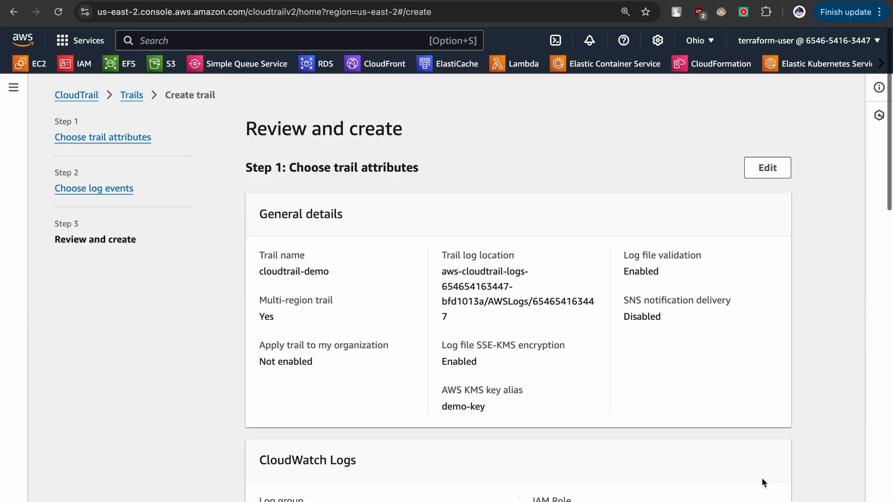
pyautogui.scroll(-15, 762, 478)
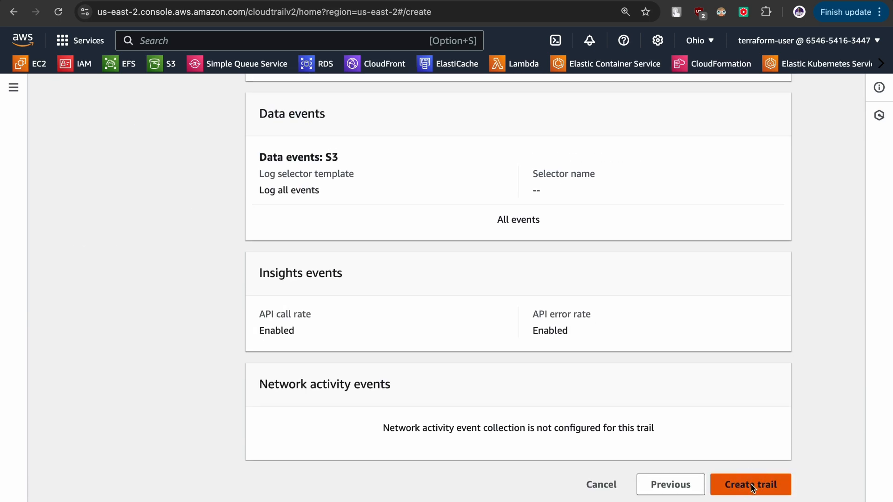
pyautogui.click(750, 486)
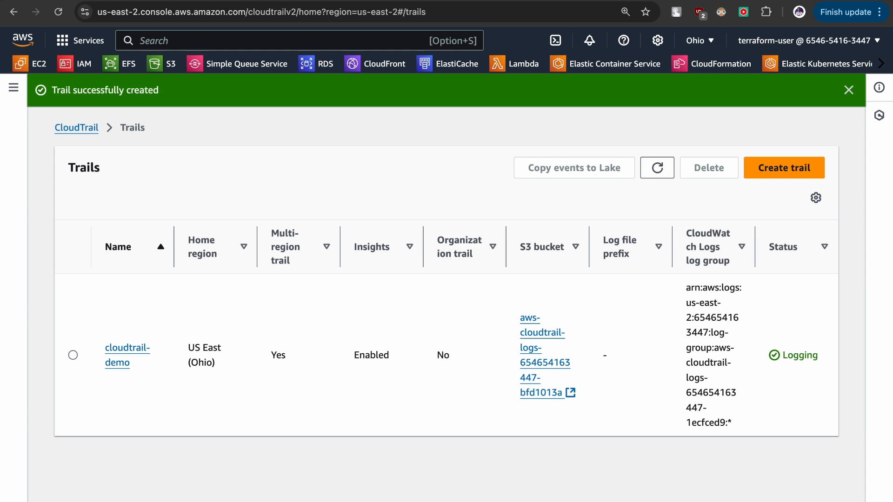
# Step: Open the cloudtrail-demo trail and examine the folders at its S3 log location
pyautogui.click(122, 356)
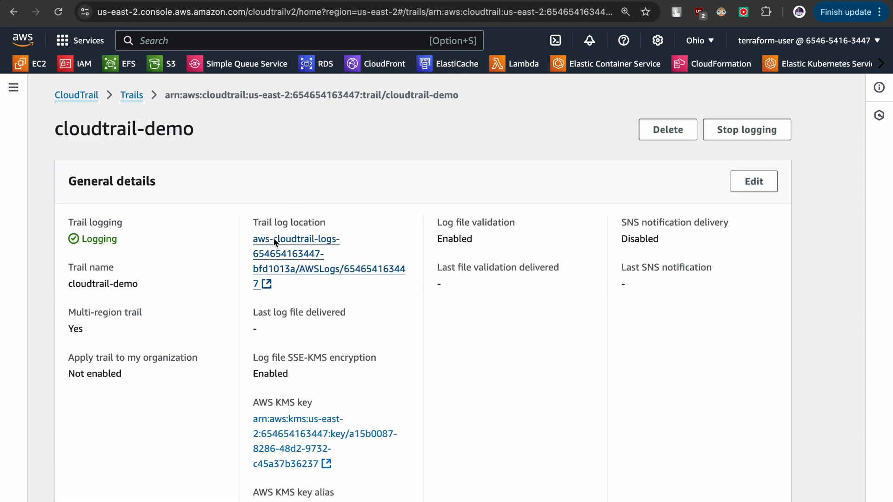
pyautogui.moveTo(258, 223); pyautogui.dragTo(336, 223)
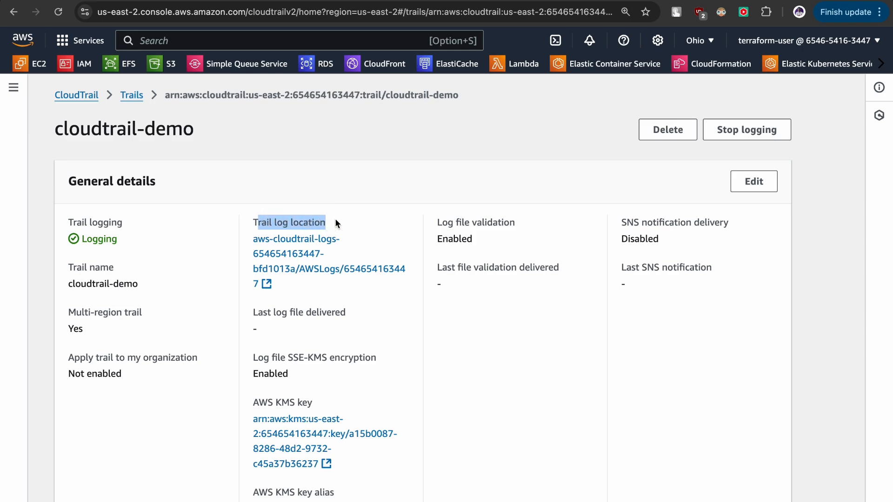
pyautogui.click(333, 223)
pyautogui.click(297, 254)
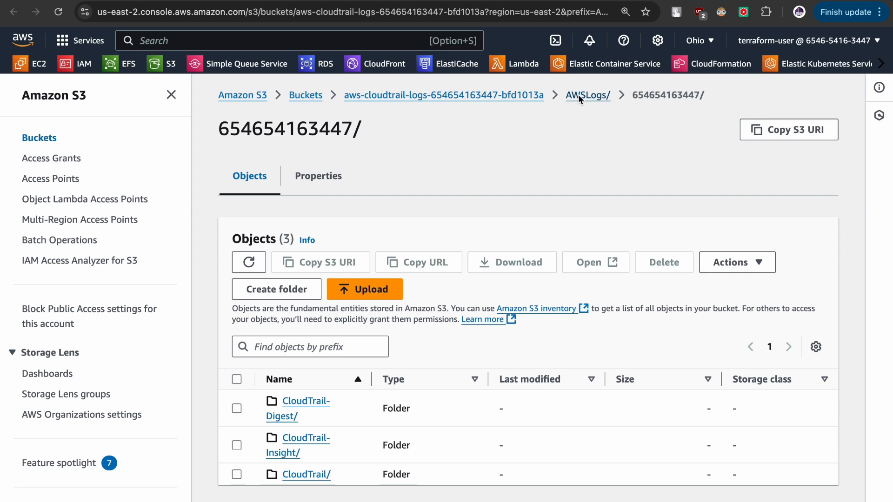
pyautogui.moveTo(633, 95); pyautogui.dragTo(694, 94)
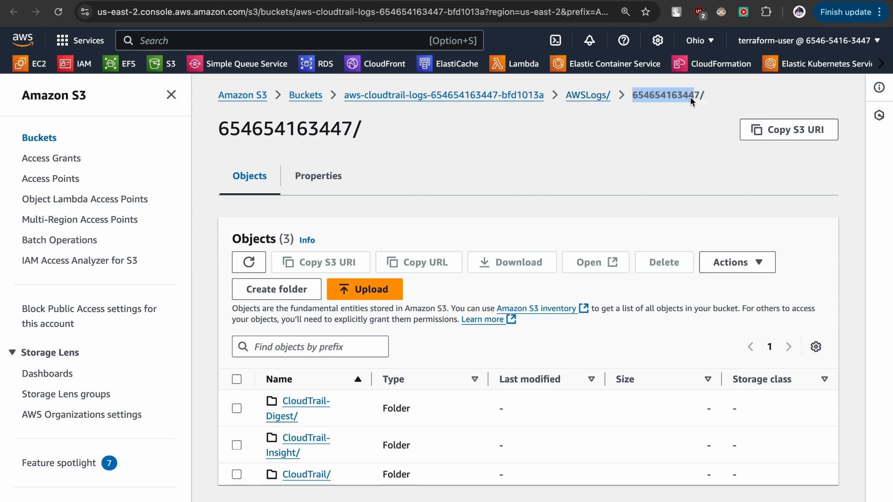
pyautogui.click(580, 190)
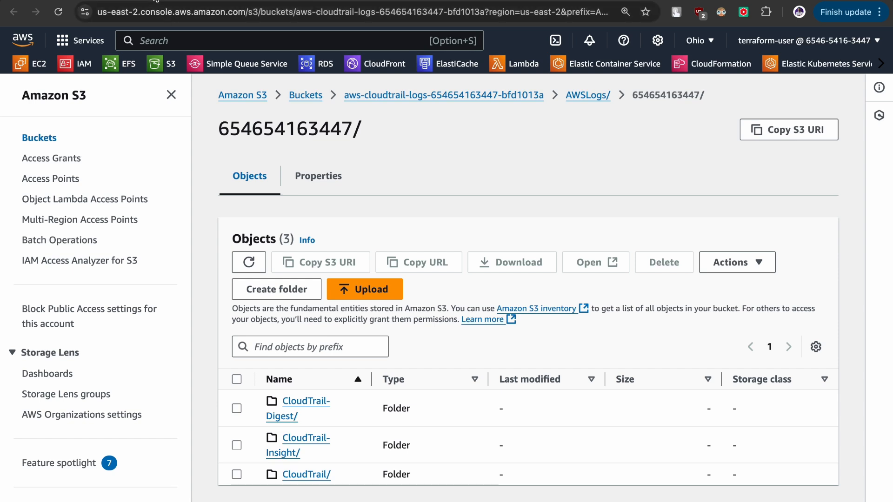
pyautogui.click(377, 69)
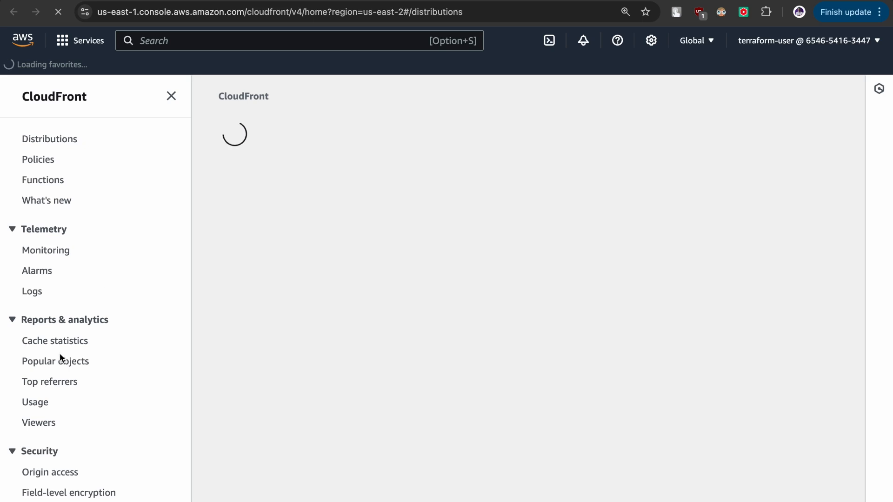
pyautogui.scroll(-5, 67, 316)
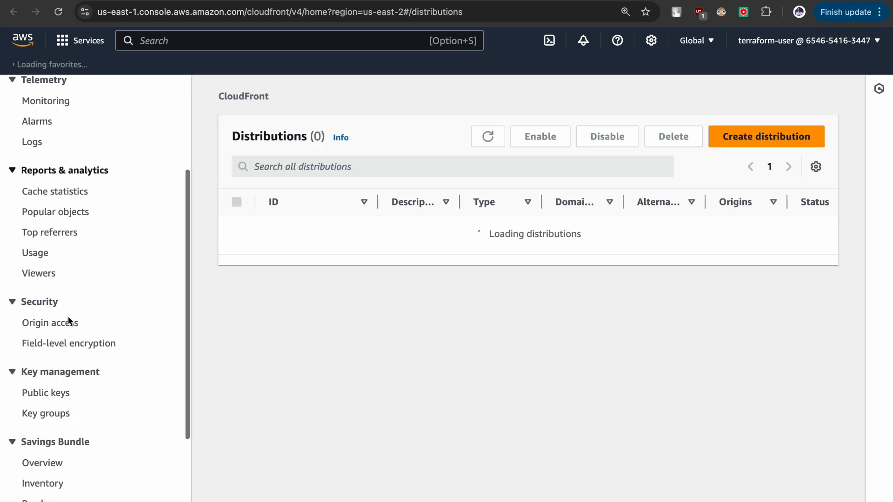
pyautogui.scroll(-3, 68, 318)
pyautogui.scroll(8, 68, 318)
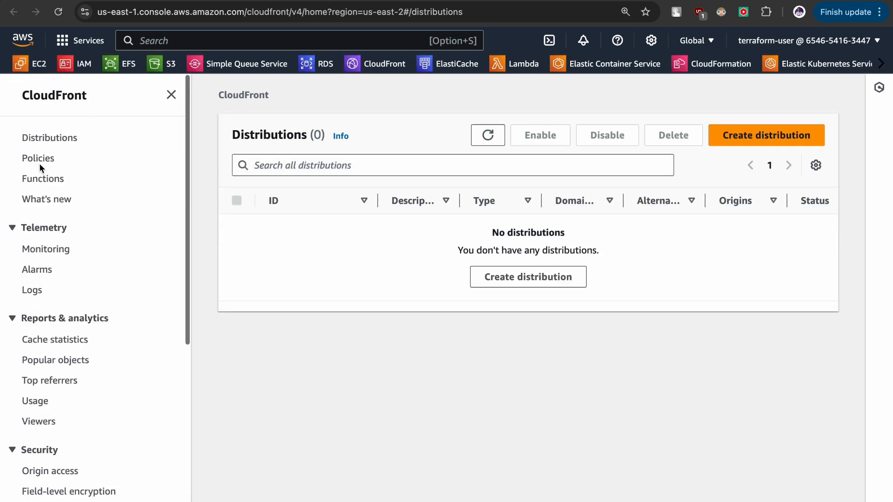
pyautogui.click(30, 290)
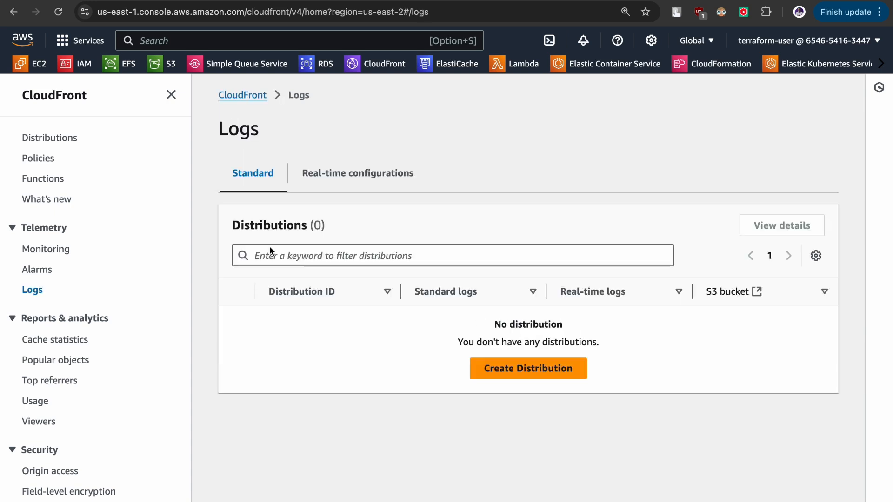
pyautogui.click(46, 250)
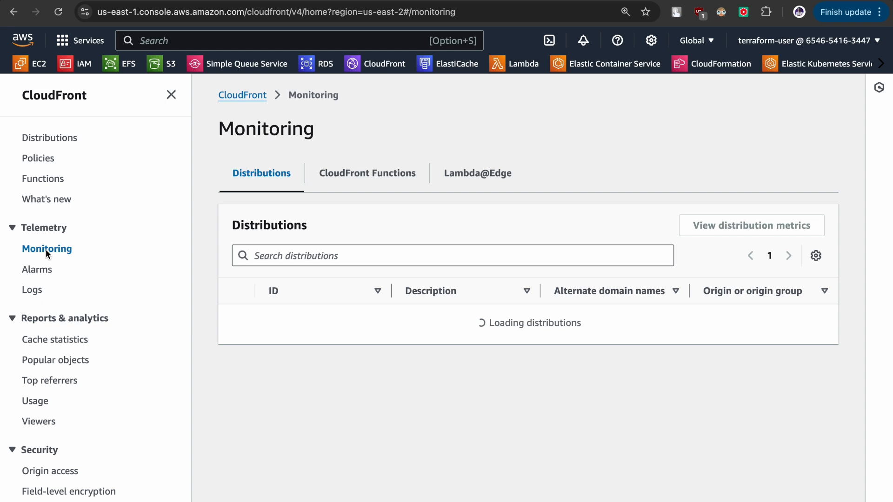
pyautogui.scroll(-5, 40, 316)
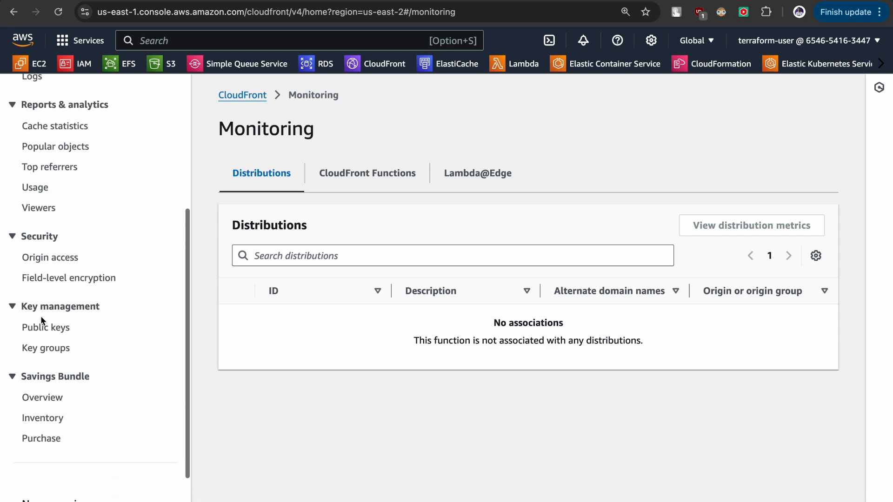
pyautogui.scroll(-2, 41, 316)
pyautogui.scroll(6, 41, 297)
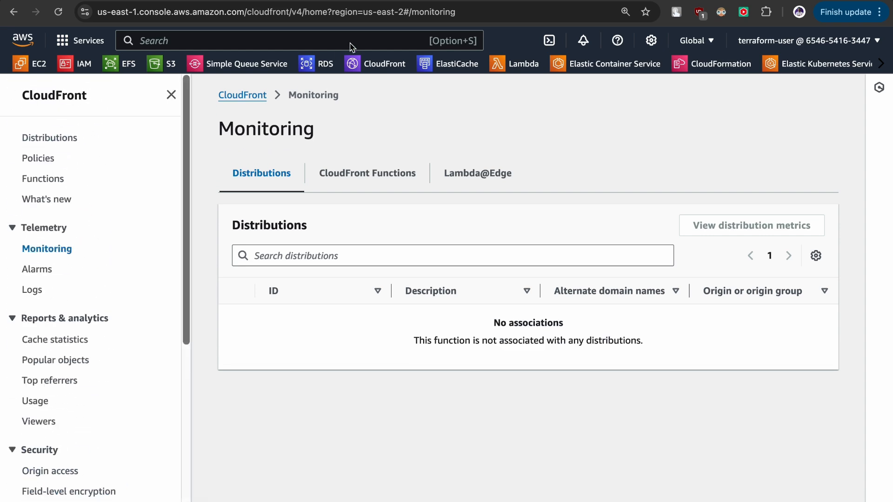
pyautogui.click(252, 93)
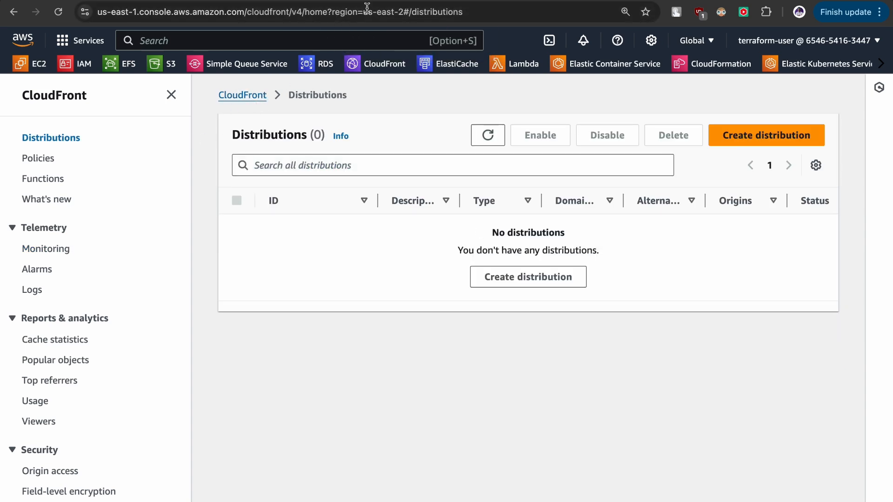
# Step: Search for the CloudWatch service and open its log groups
pyautogui.click(289, 45)
pyautogui.write('cloud')
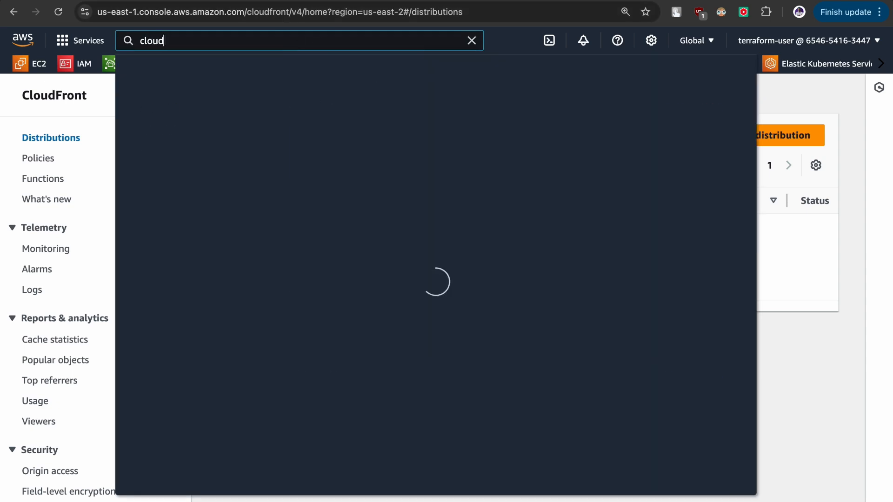
pyautogui.write('wa')
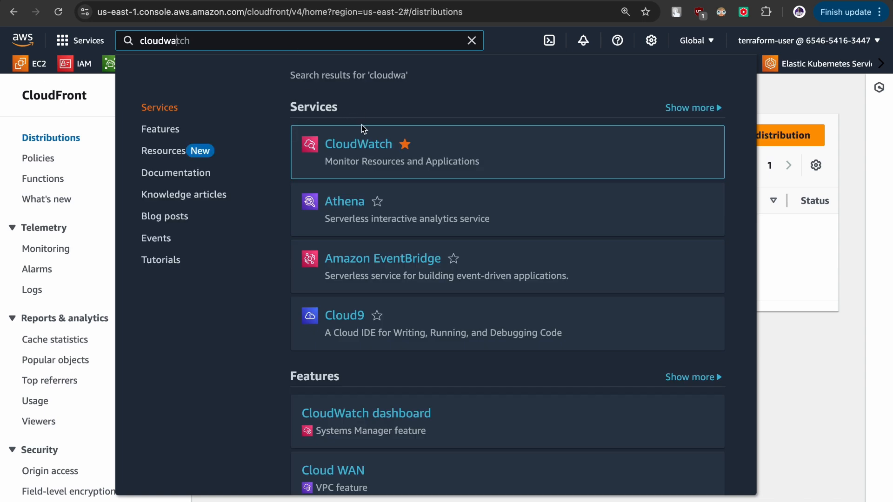
pyautogui.click(365, 146)
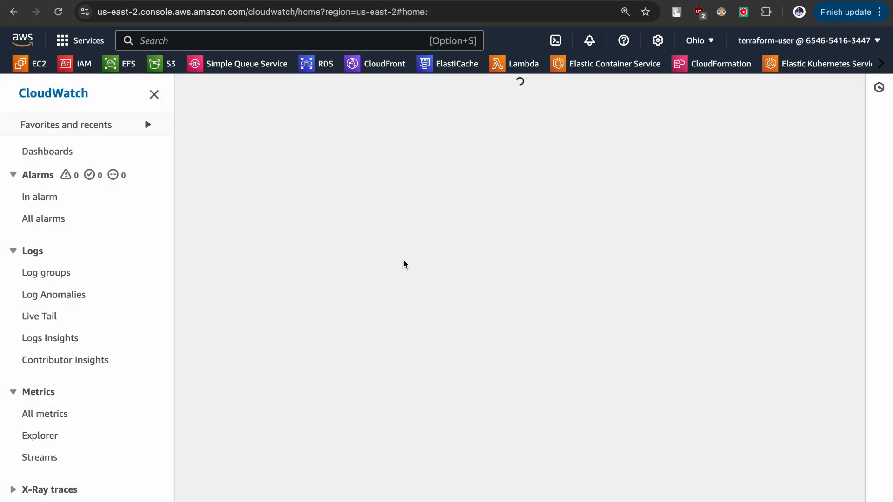
pyautogui.click(51, 274)
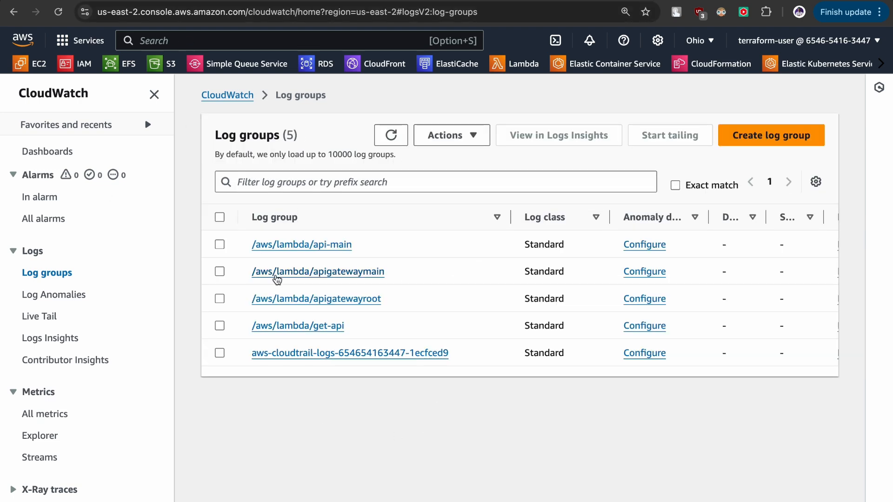
# Step: Open the CloudTrail log group and examine the log events in its us-east-2 stream
pyautogui.click(299, 354)
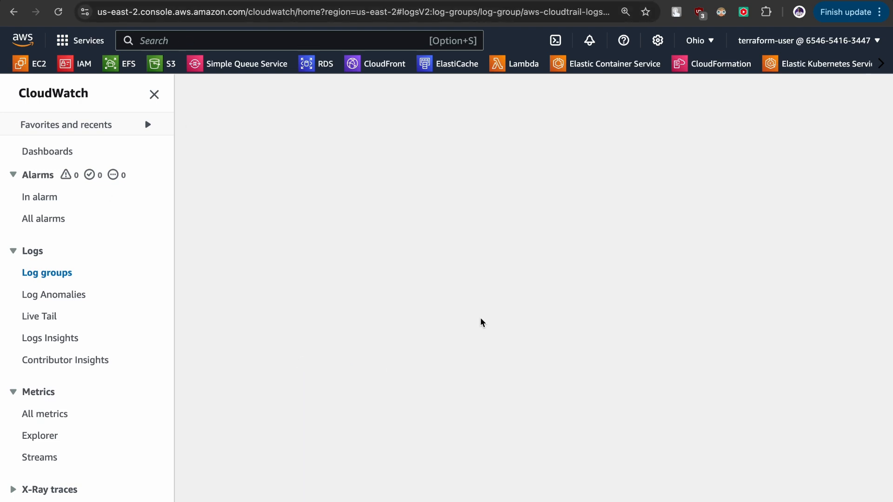
pyautogui.scroll(-5, 375, 353)
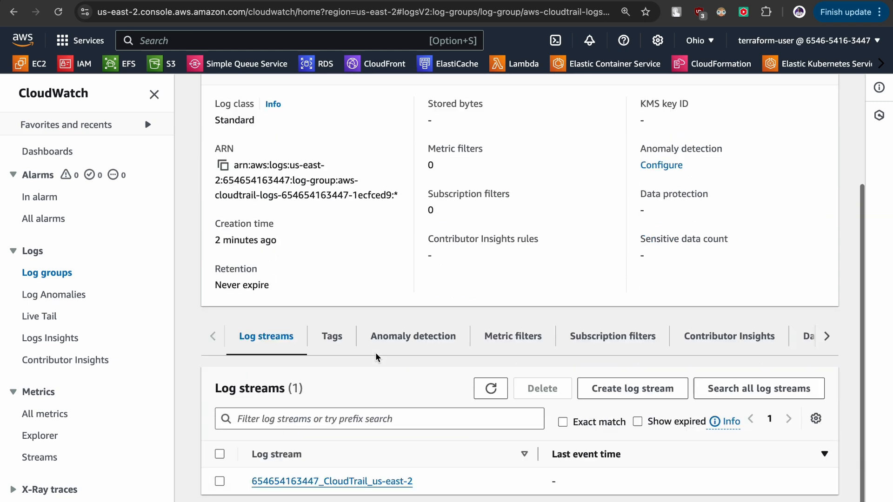
pyautogui.click(320, 482)
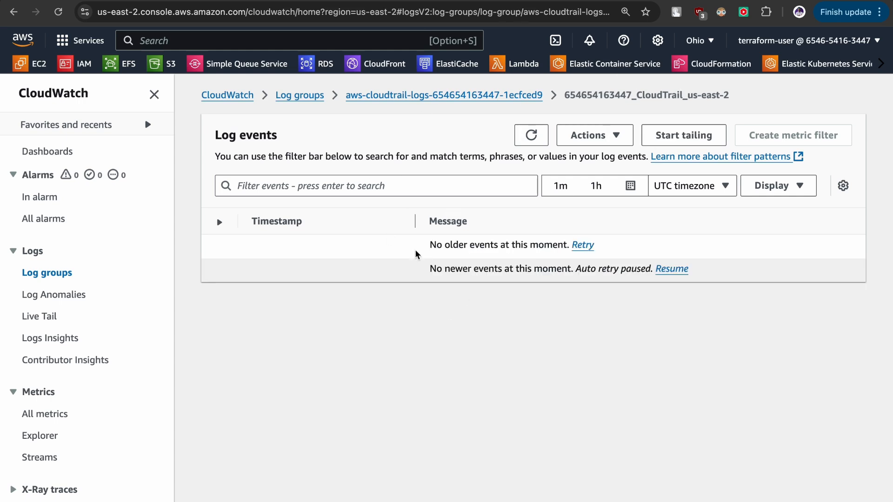
# Step: Return to the S3 bucket list and begin creating a new bucket
pyautogui.click(243, 1)
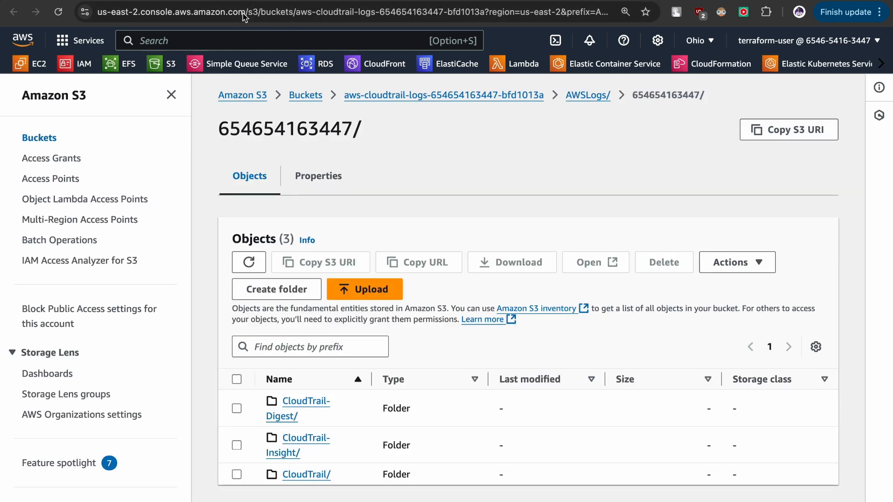
pyautogui.click(315, 91)
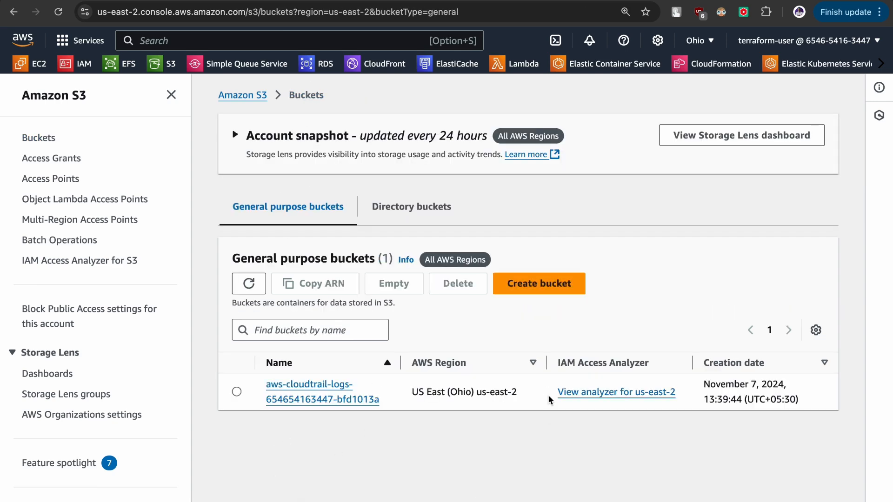
pyautogui.click(532, 289)
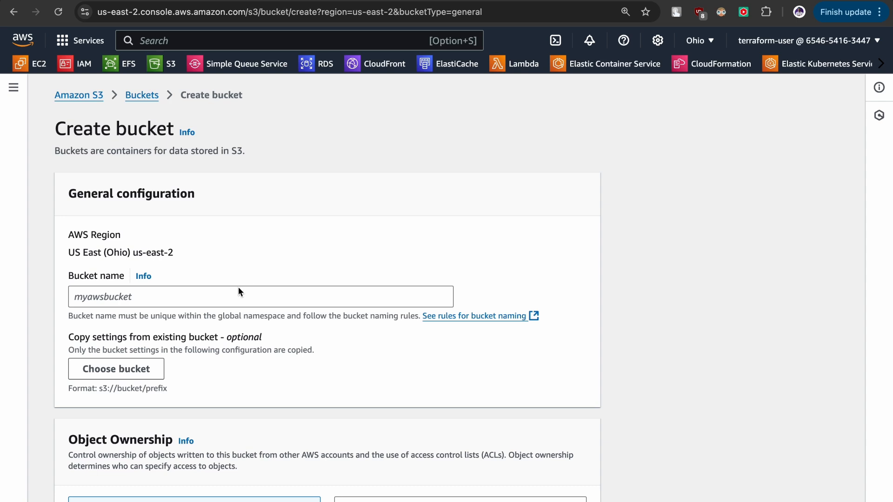
# Step: Name the new S3 bucket cloudcould-trails
pyautogui.click(238, 287)
pyautogui.write('could')
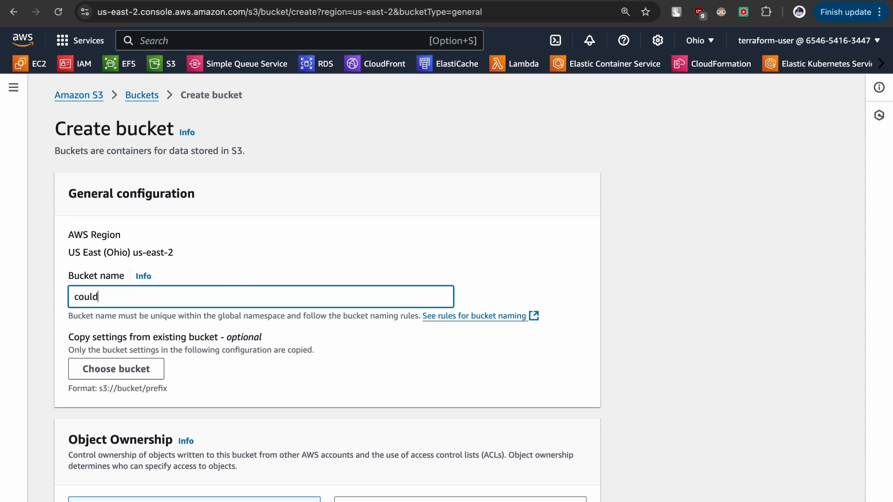
pyautogui.press('BackSpace')
pyautogui.press('BackSpace')
pyautogui.press('BackSpace')
pyautogui.write('loud')
pyautogui.write('could0')
pyautogui.write('traikls')
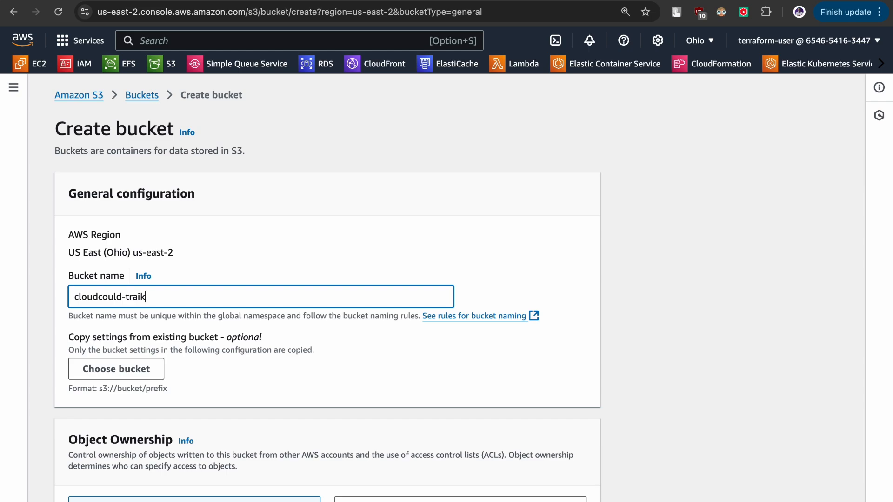
pyautogui.press('BackSpace')
pyautogui.press('BackSpace')
pyautogui.write('ls')
pyautogui.scroll(-20, 226, 330)
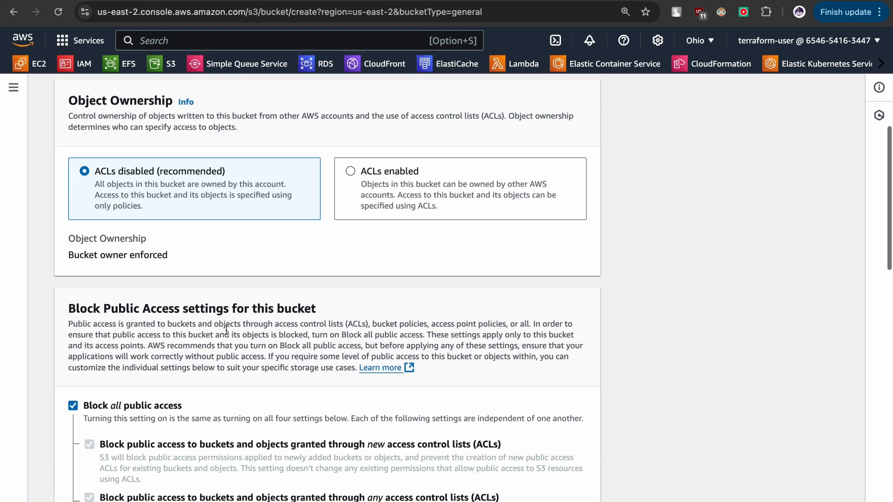
# Step: Create the cloudcould-trails bucket with the default settings and open it
pyautogui.scroll(-5, 226, 331)
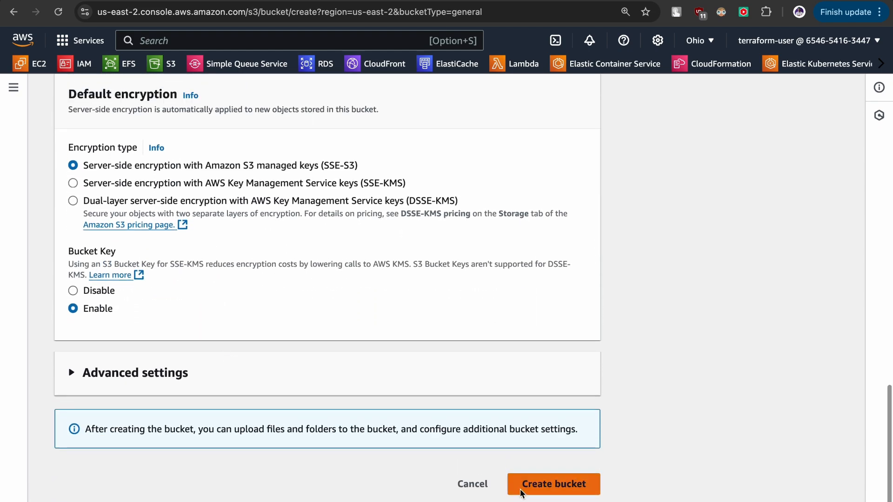
pyautogui.click(529, 486)
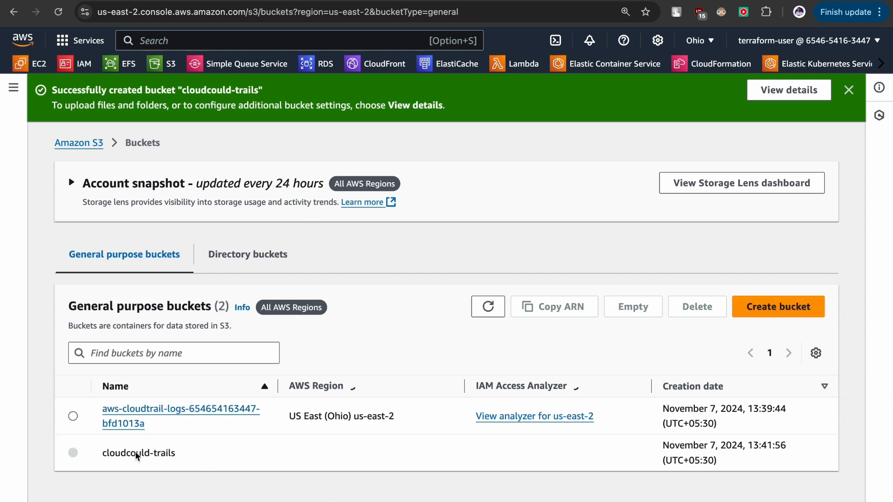
pyautogui.click(139, 451)
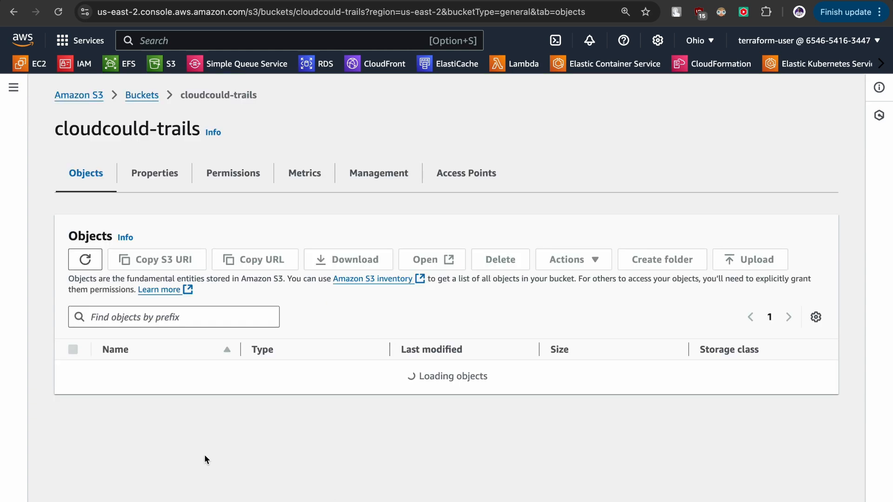
# Step: Upload the image Feature Thumbnails 14.png from the Desktop to the cloudcould-trails bucket and return to its object list
pyautogui.click(478, 413)
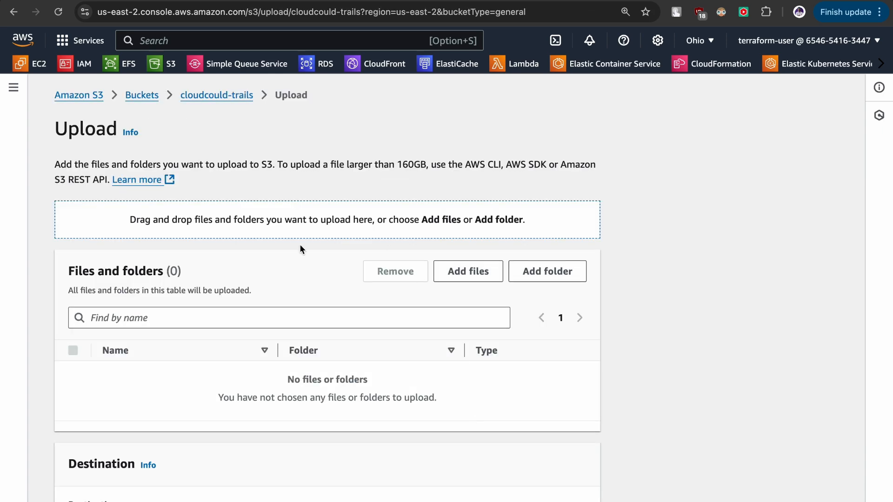
pyautogui.click(487, 273)
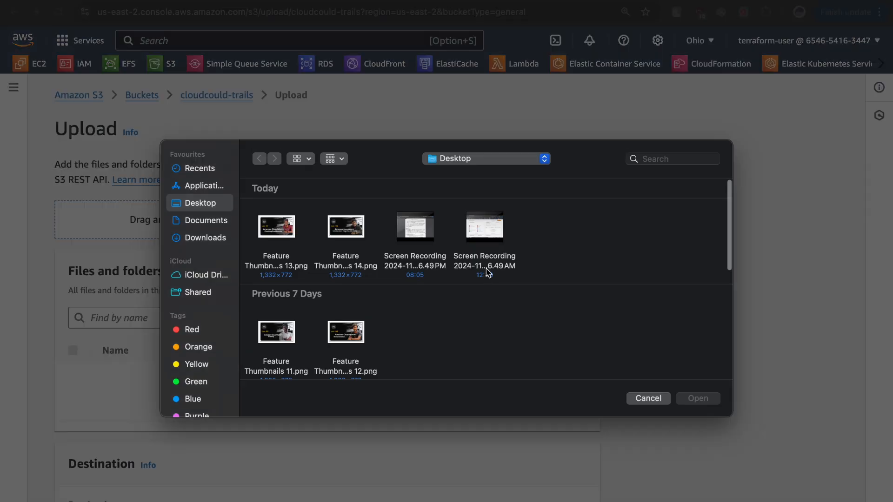
pyautogui.doubleClick(333, 230)
pyautogui.scroll(-4, 536, 364)
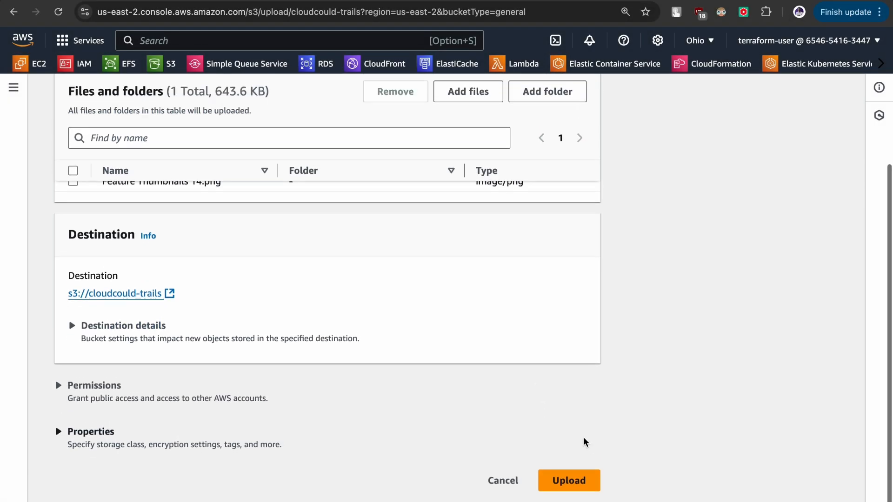
pyautogui.click(579, 482)
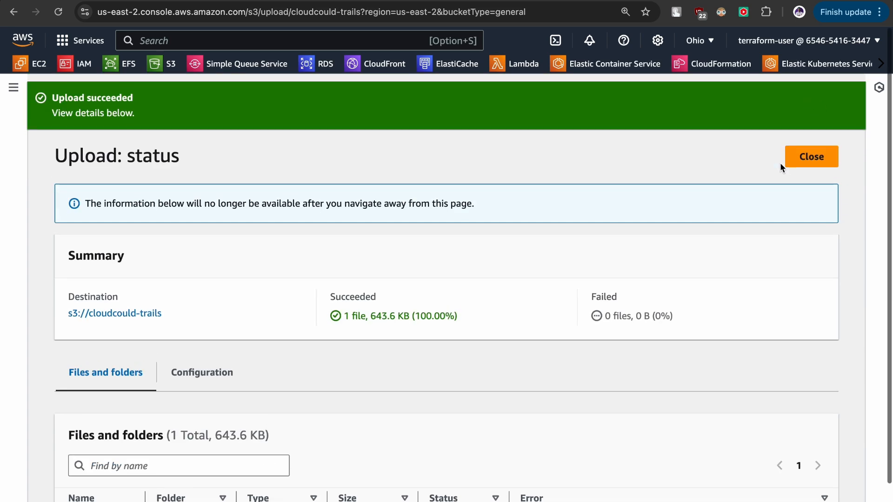
pyautogui.click(809, 157)
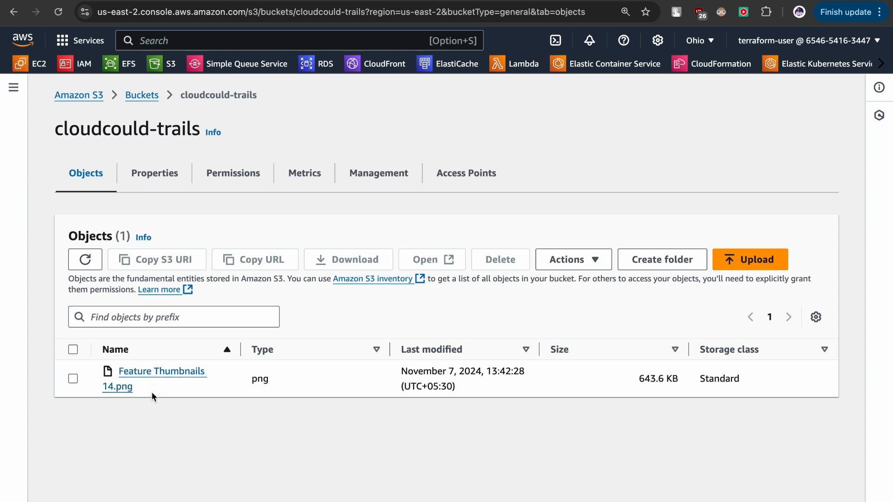
pyautogui.moveTo(151, 393); pyautogui.dragTo(107, 370)
pyautogui.click(230, 443)
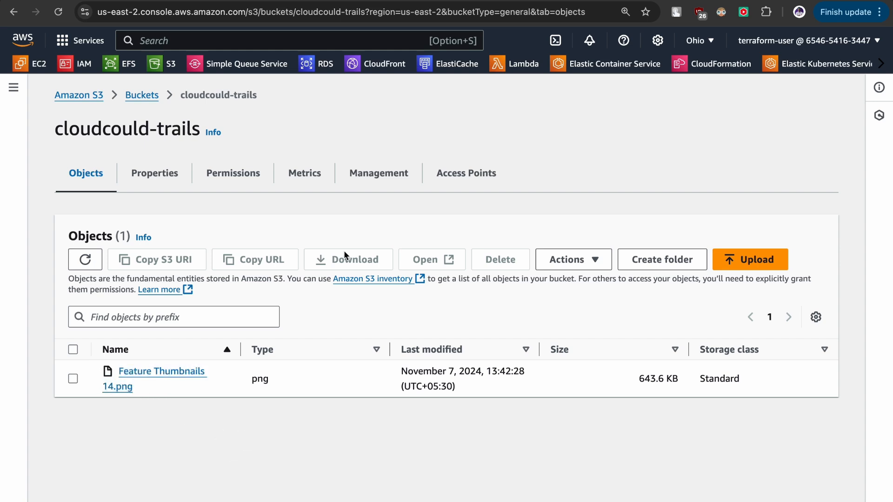
# Step: Switch to the cloudtrail-demo trail and examine its KMS key, CloudWatch log group, IAM role and event settings
pyautogui.click(397, 1)
pyautogui.click(532, 136)
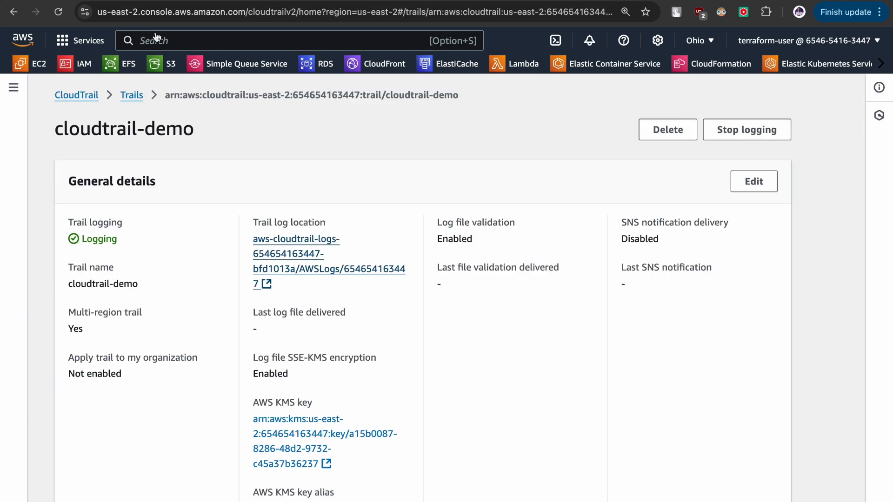
pyautogui.scroll(-3, 329, 386)
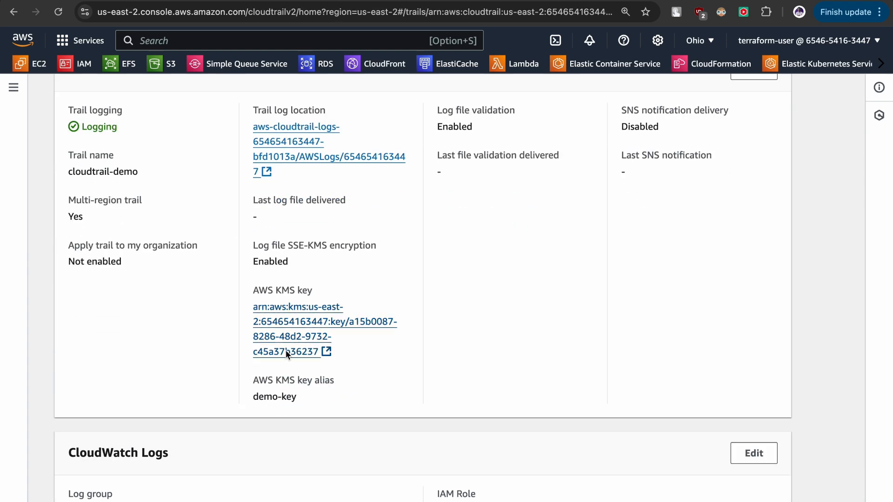
pyautogui.moveTo(247, 284); pyautogui.dragTo(362, 286)
pyautogui.click(343, 348)
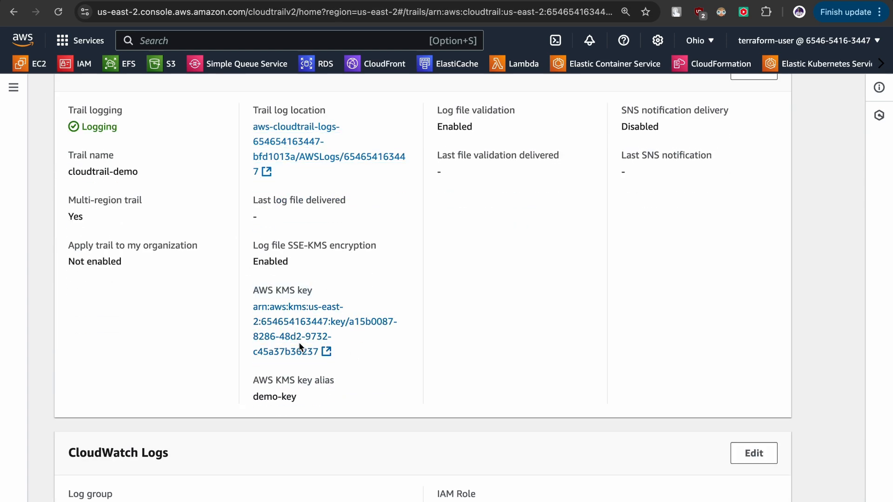
pyautogui.scroll(-7, 353, 408)
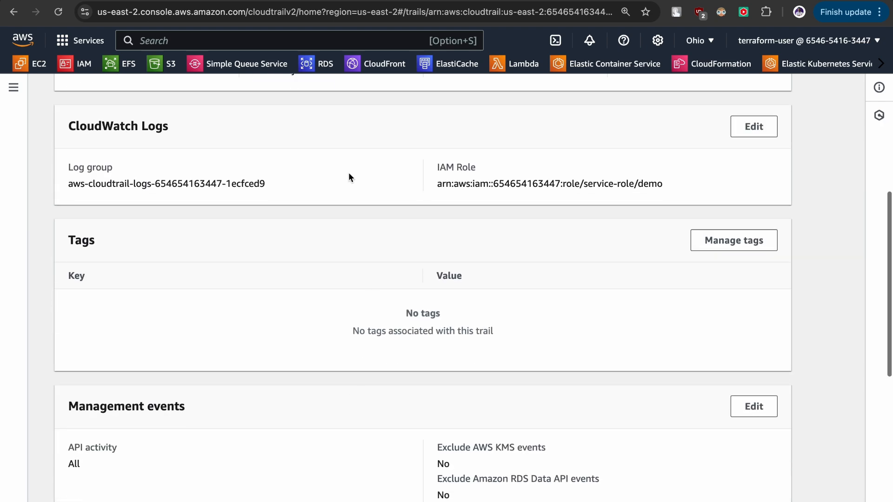
pyautogui.moveTo(69, 184); pyautogui.dragTo(299, 183)
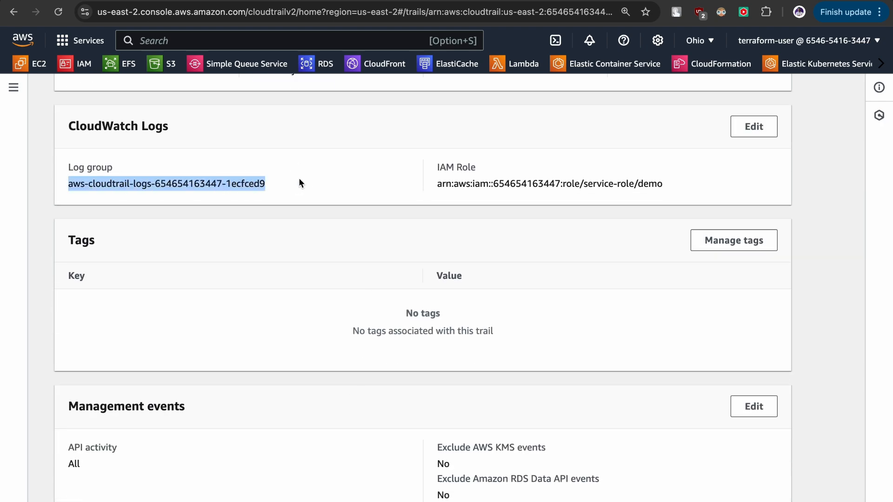
pyautogui.click(299, 183)
pyautogui.moveTo(420, 188); pyautogui.dragTo(529, 186)
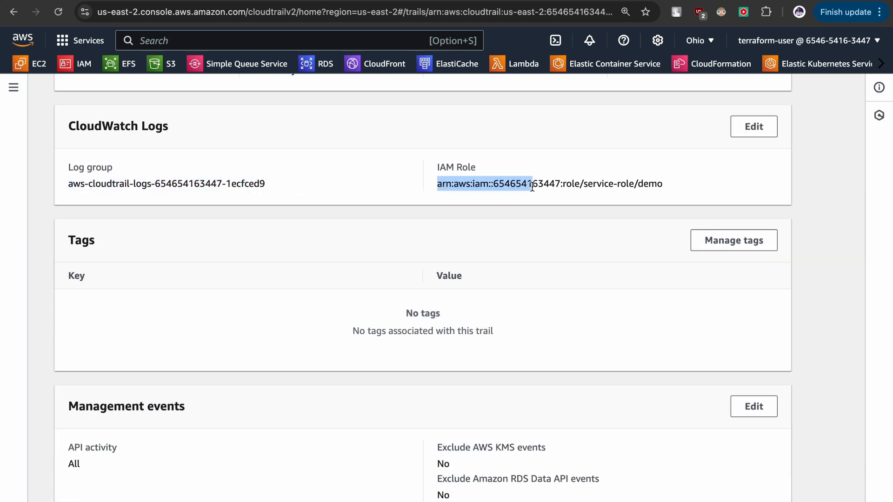
pyautogui.tripleClick(530, 184)
pyautogui.scroll(-7, 526, 232)
pyautogui.scroll(8, 527, 232)
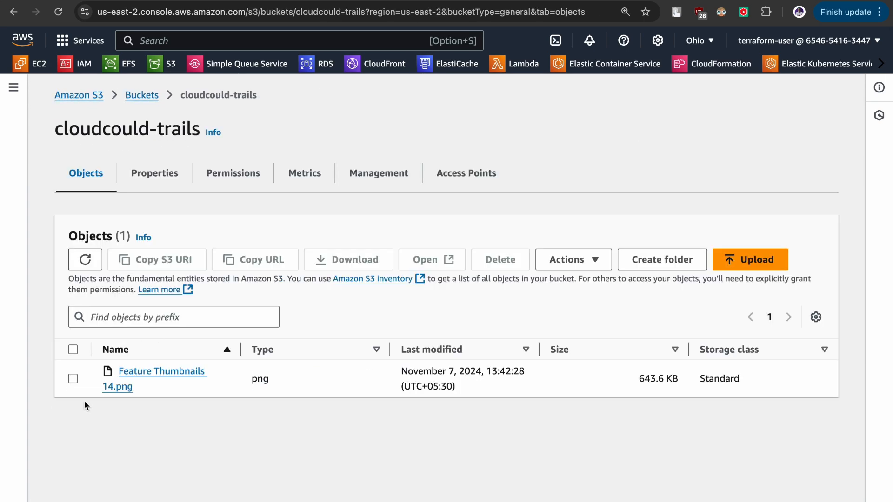
# Step: Permanently delete Feature Thumbnails 14.png from the cloudcould-trails bucket, confirming with "permanently delete", and close the status page
pyautogui.click(73, 379)
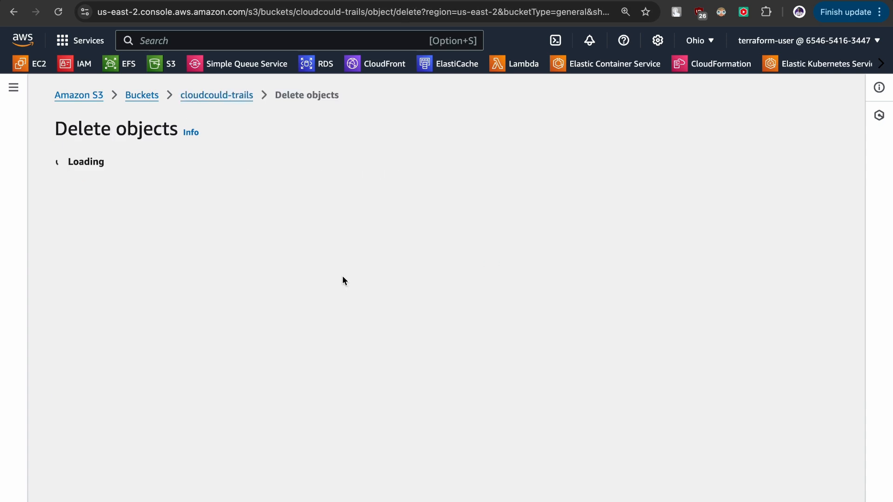
pyautogui.scroll(-3, 155, 335)
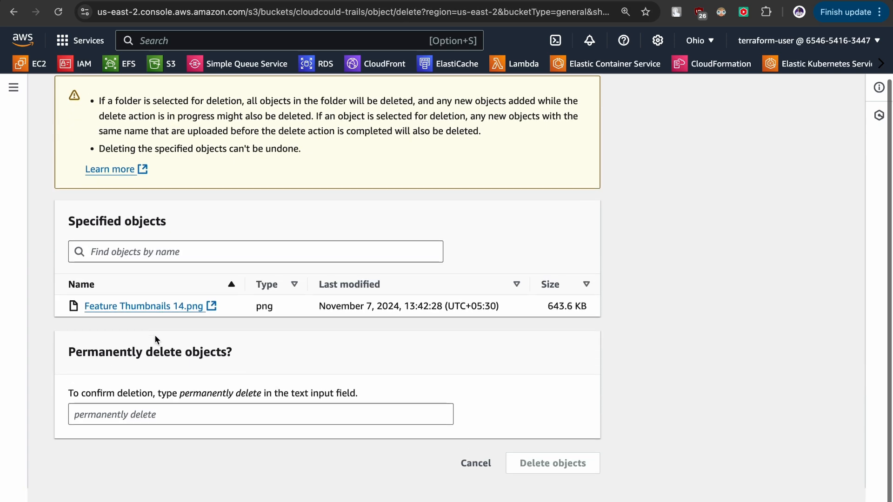
pyautogui.moveTo(181, 417); pyautogui.dragTo(262, 416)
pyautogui.press('super+c')
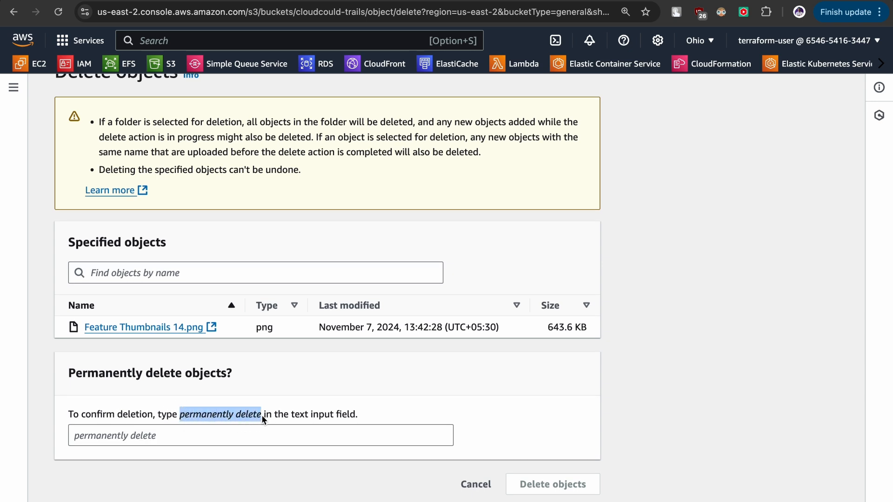
pyautogui.click(236, 441)
pyautogui.press('super+v')
pyautogui.click(582, 479)
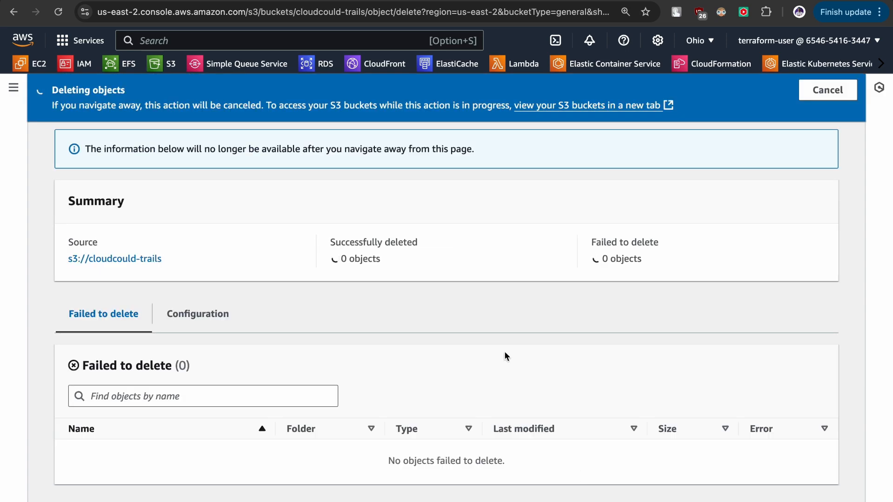
pyautogui.scroll(2, 326, 210)
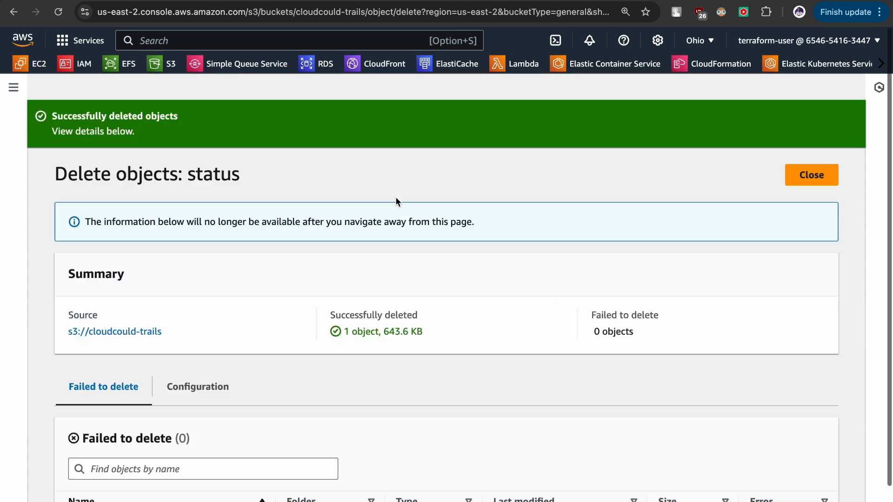
pyautogui.click(795, 153)
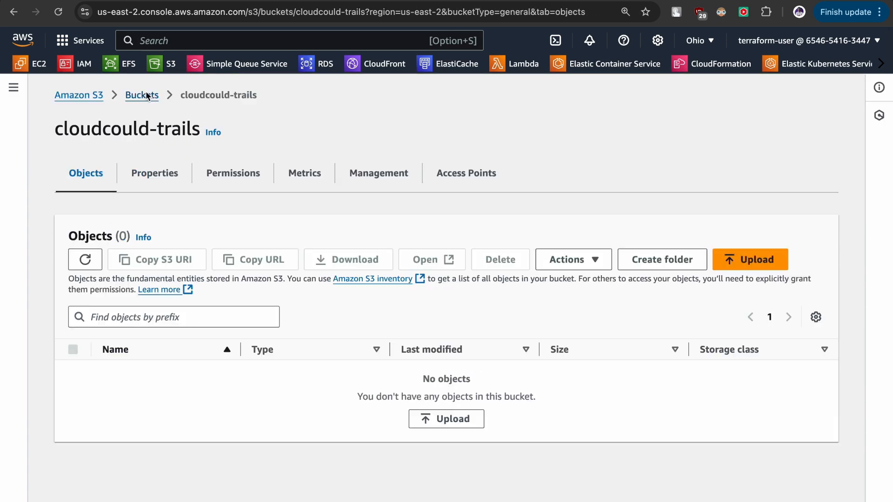
# Step: Check the CloudTrail, CloudTrail-Insight and CloudTrail-Digest folders under AWSLogs in the CloudTrail logs bucket for delivered files
pyautogui.click(142, 96)
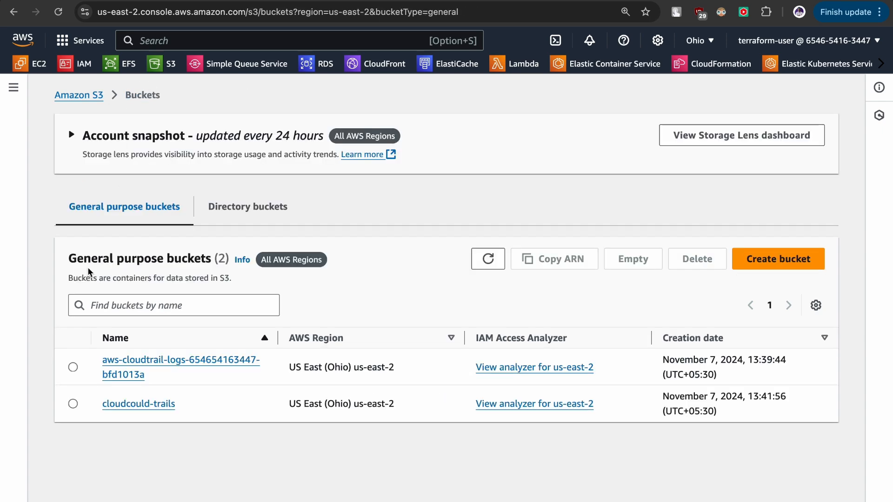
pyautogui.click(147, 364)
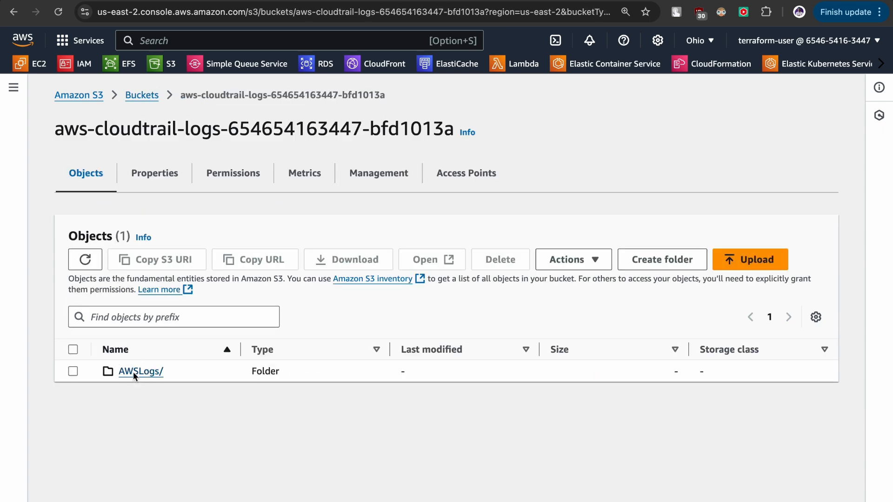
pyautogui.click(133, 372)
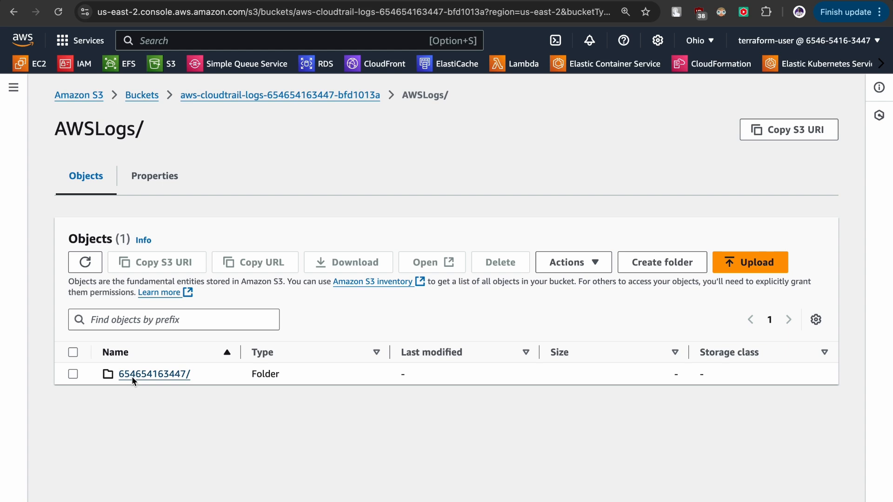
pyautogui.click(132, 375)
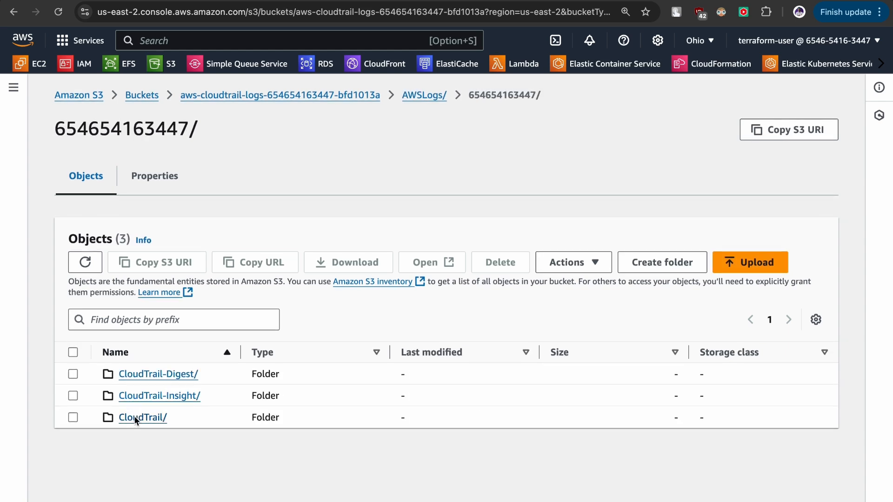
pyautogui.click(135, 416)
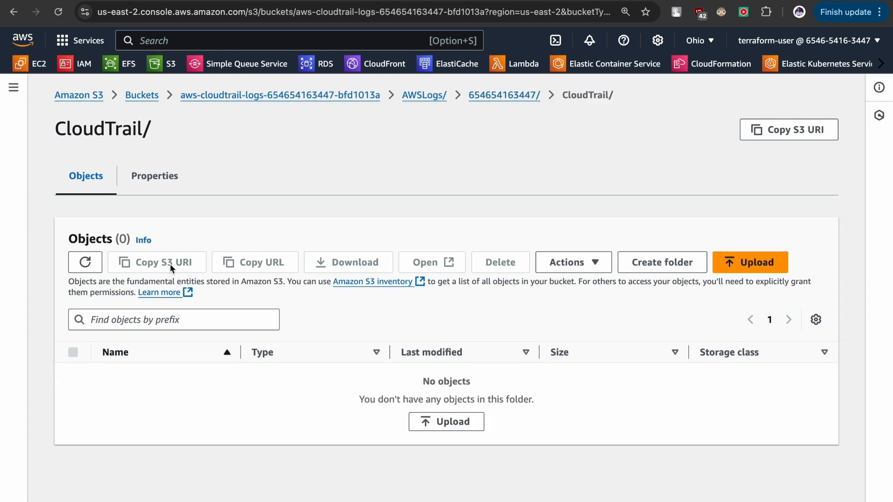
pyautogui.click(493, 95)
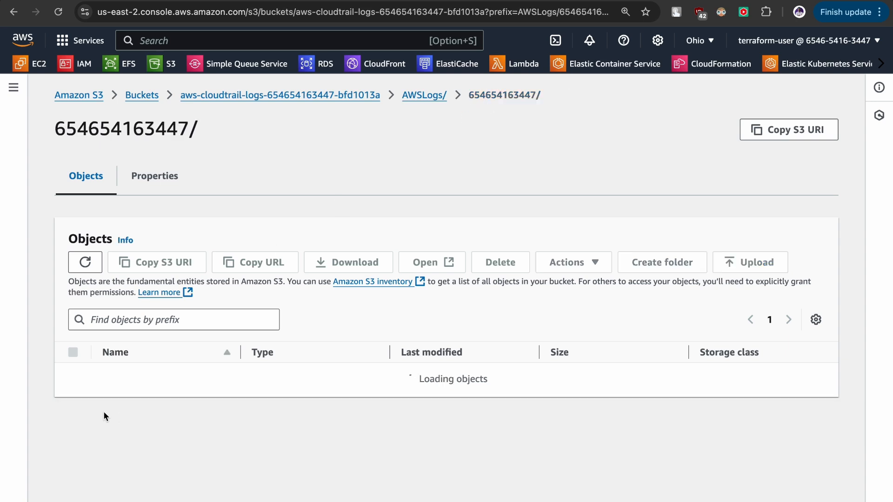
pyautogui.click(144, 397)
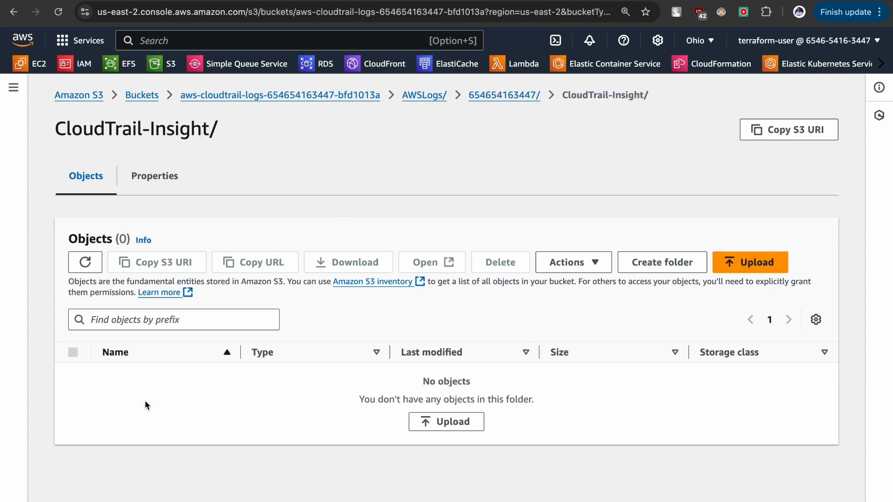
pyautogui.click(487, 97)
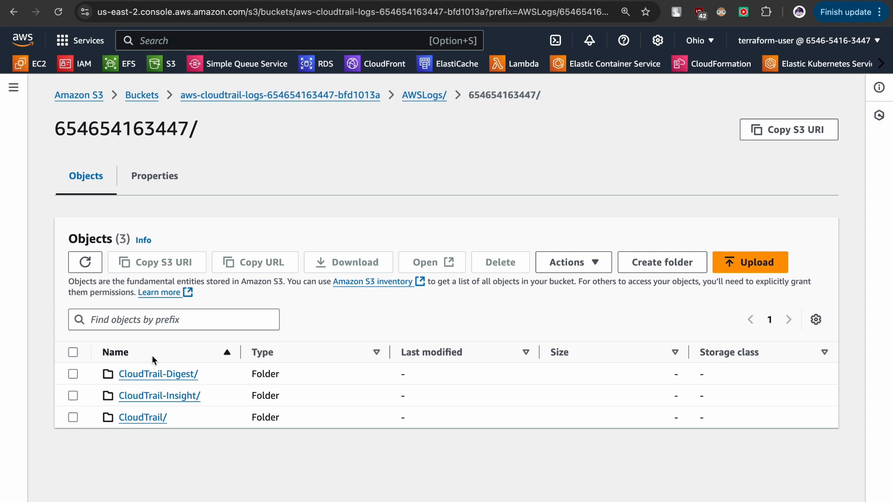
pyautogui.click(156, 372)
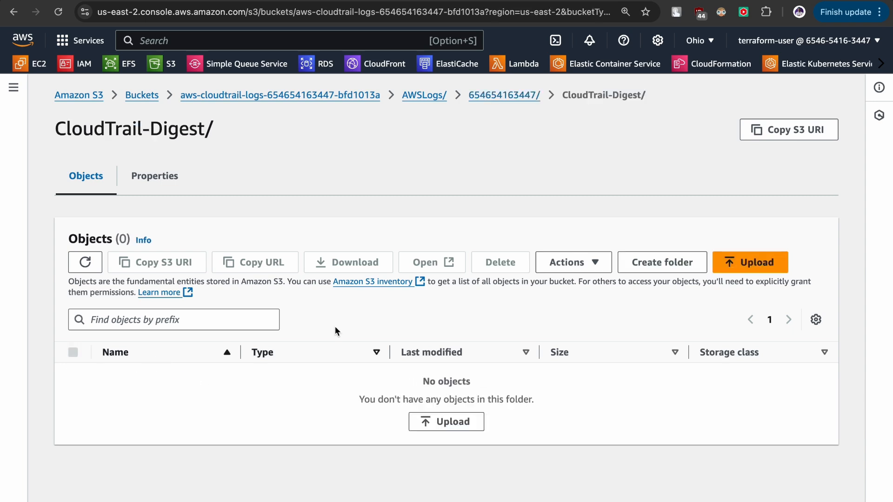
pyautogui.click(492, 96)
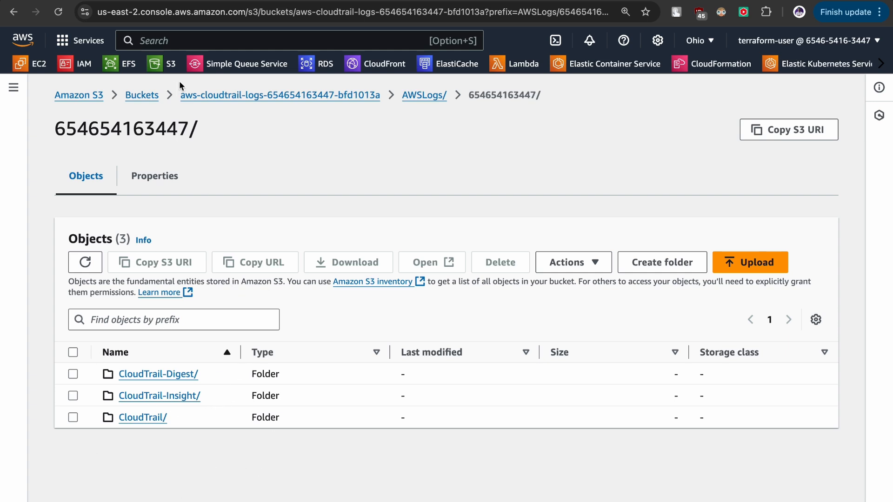
# Step: Review the cloudtrail-demo trail's data and Insights event settings, and return to the account folder in the logs bucket
pyautogui.click(136, 0)
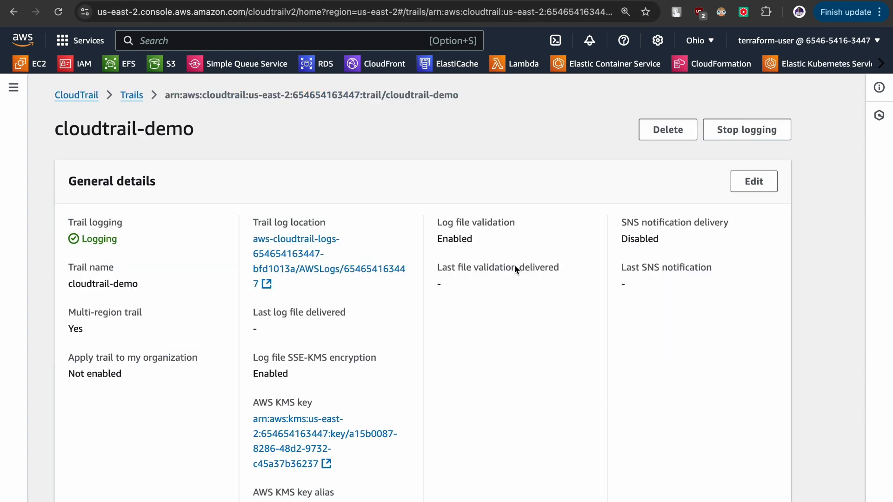
pyautogui.scroll(-15, 339, 332)
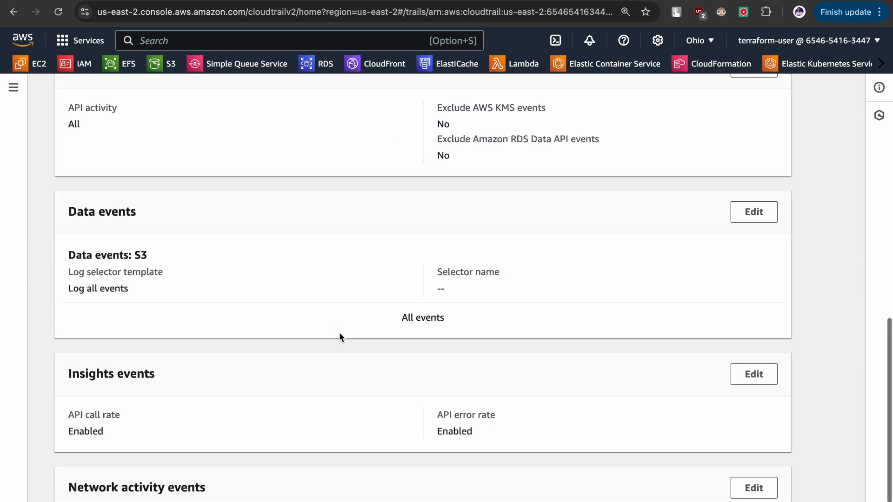
pyautogui.scroll(20, 339, 332)
pyautogui.click(279, 1)
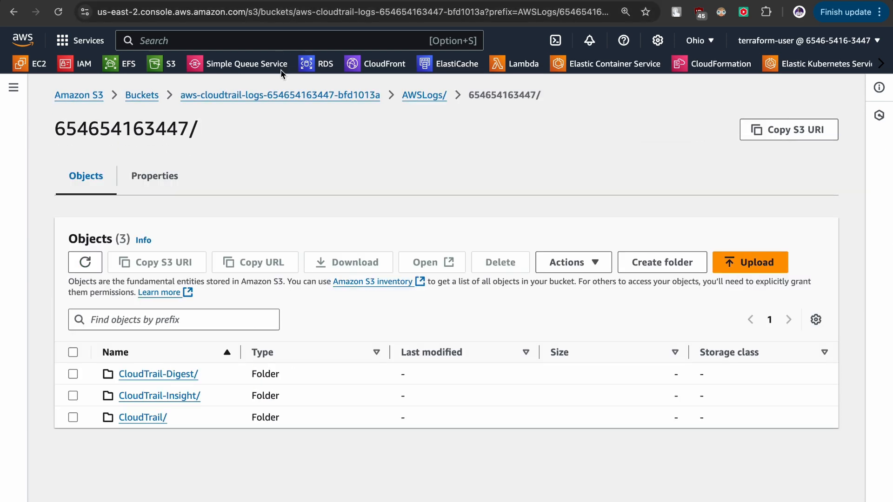
# Step: Switch to the CloudTrail us-east-2 log stream in CloudWatch and refresh its log events until entries load
pyautogui.click(389, 0)
pyautogui.click(533, 136)
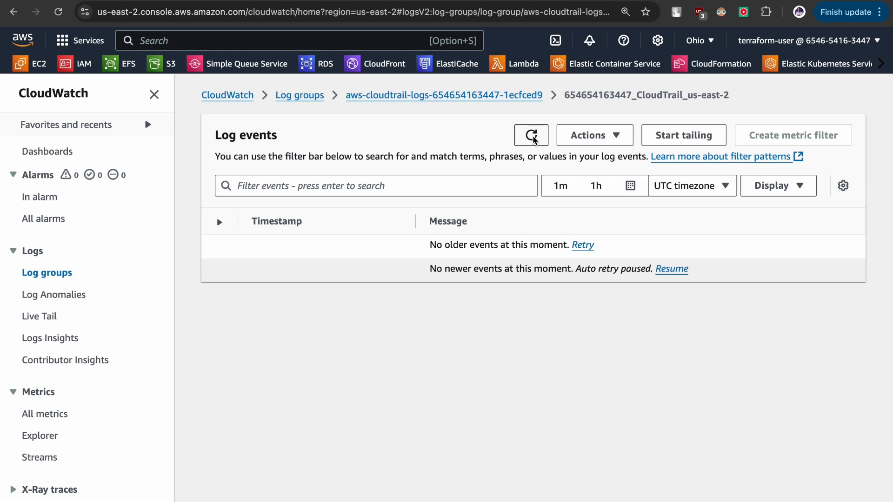
pyautogui.click(532, 136)
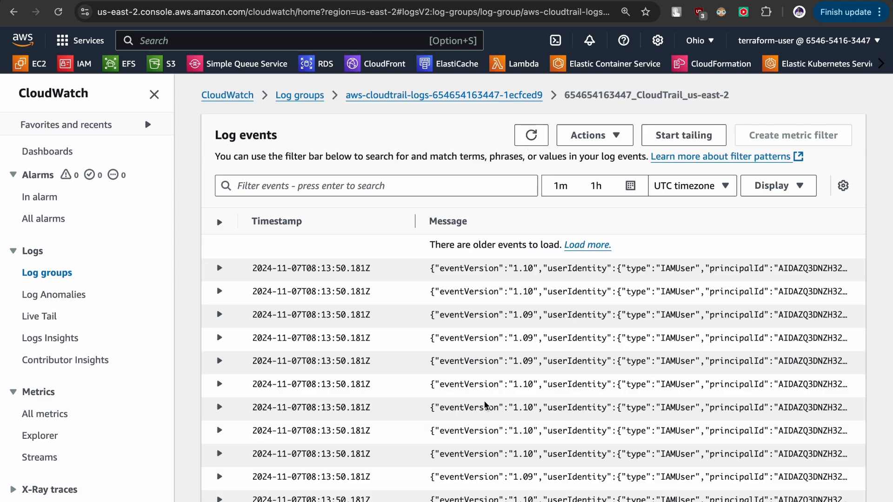
pyautogui.scroll(-3, 484, 405)
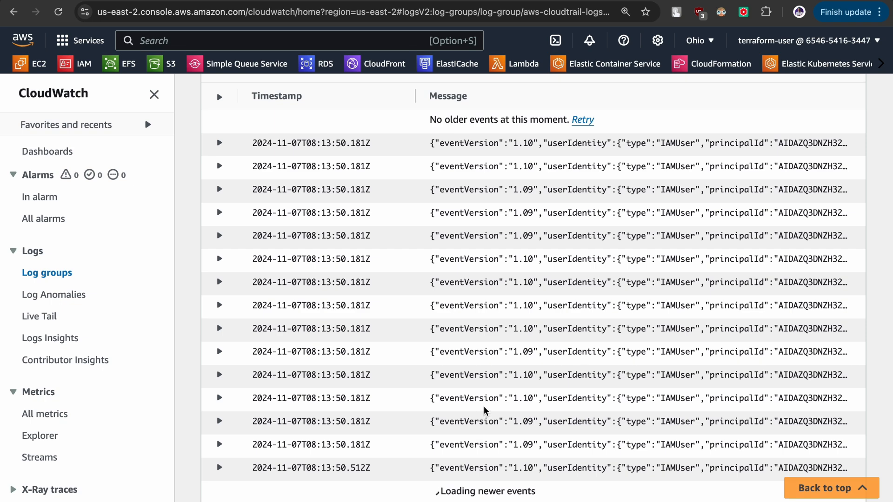
pyautogui.scroll(1, 484, 410)
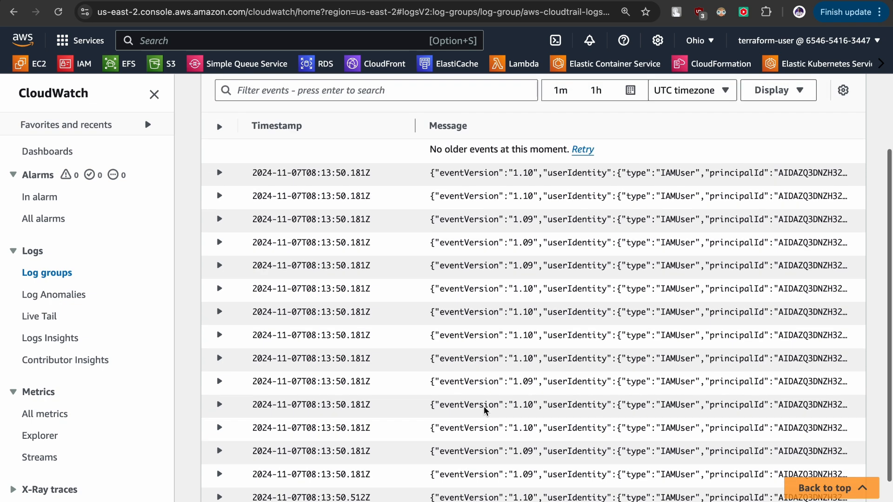
# Step: Expand the first log event and examine its user identity: user name, account ID, access key ID and principal ID
pyautogui.click(218, 173)
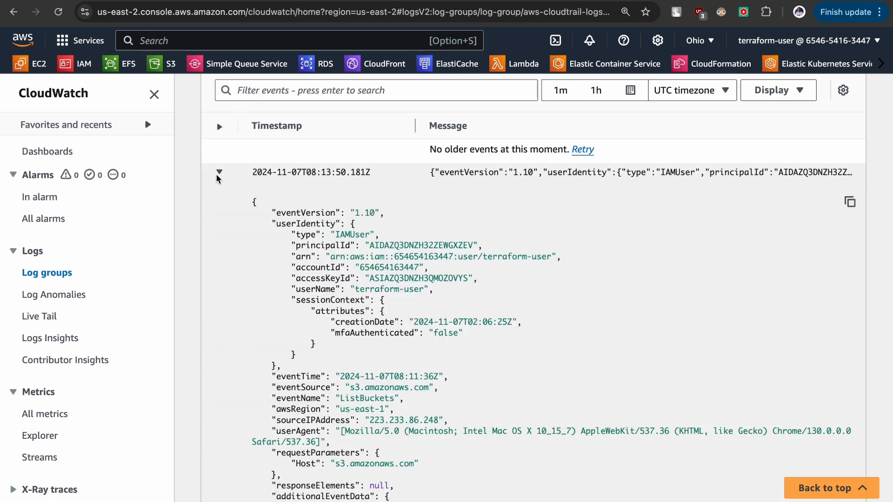
pyautogui.scroll(-4, 321, 300)
pyautogui.scroll(2, 321, 301)
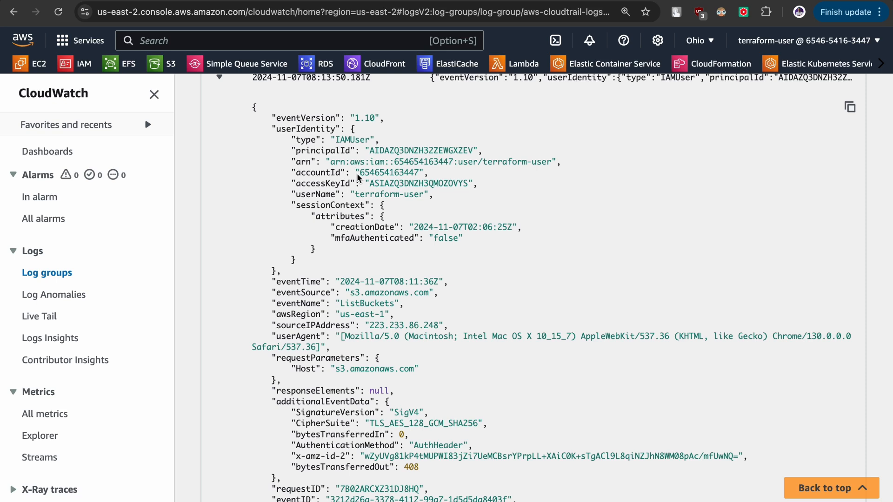
pyautogui.moveTo(354, 194); pyautogui.dragTo(426, 194)
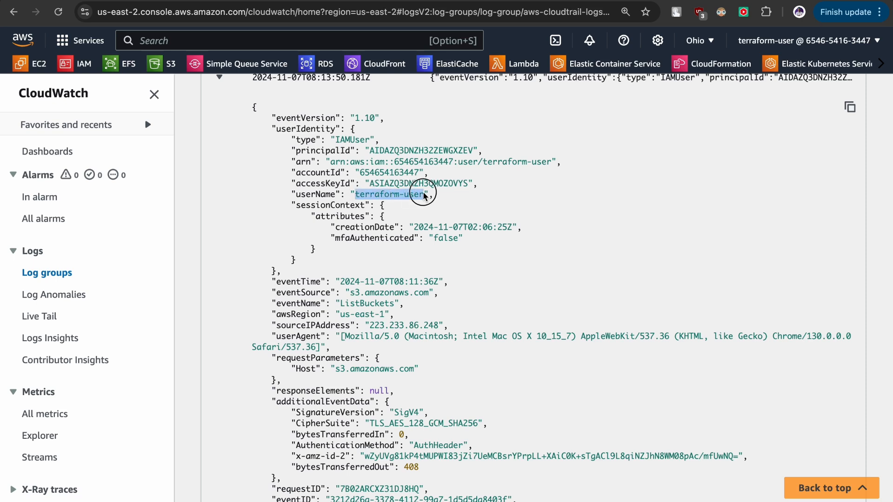
pyautogui.click(427, 195)
pyautogui.doubleClick(388, 176)
pyautogui.doubleClick(387, 184)
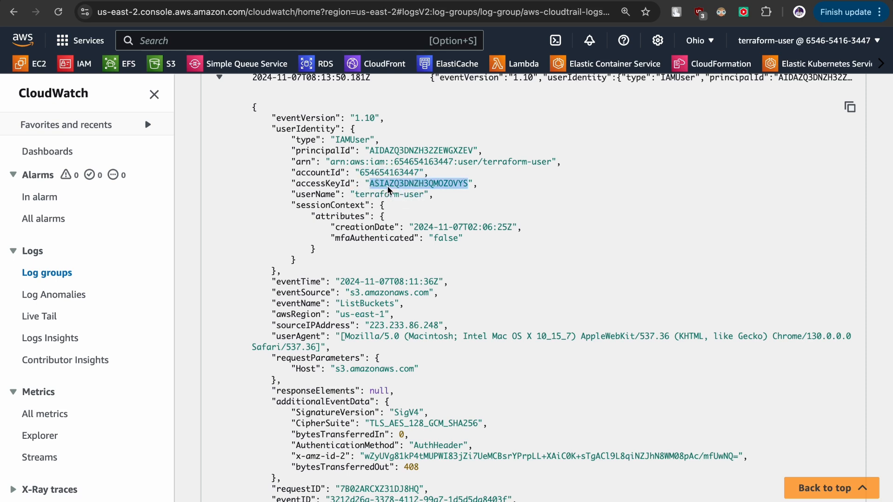
pyautogui.doubleClick(401, 153)
# Step: Examine the event name and remaining request details of the expanded log event, collapse it and refresh the log events
pyautogui.scroll(-3, 400, 250)
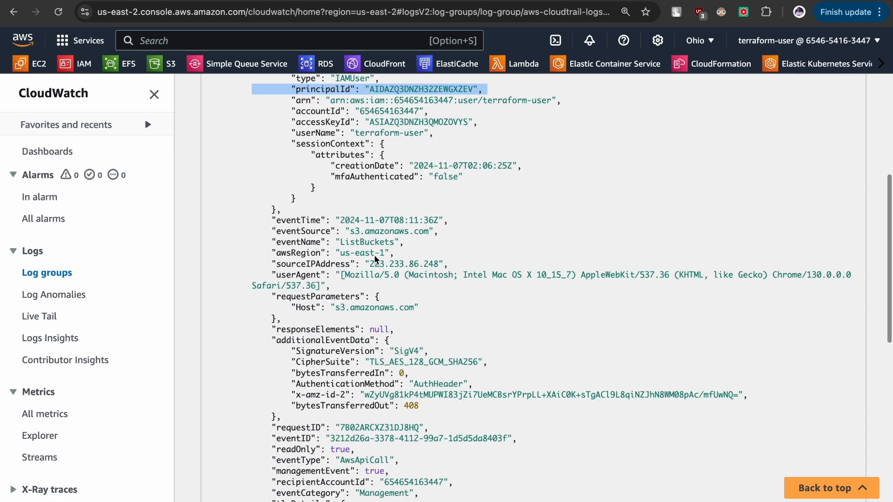
pyautogui.click(363, 245)
pyautogui.doubleClick(364, 243)
pyautogui.scroll(-3, 359, 309)
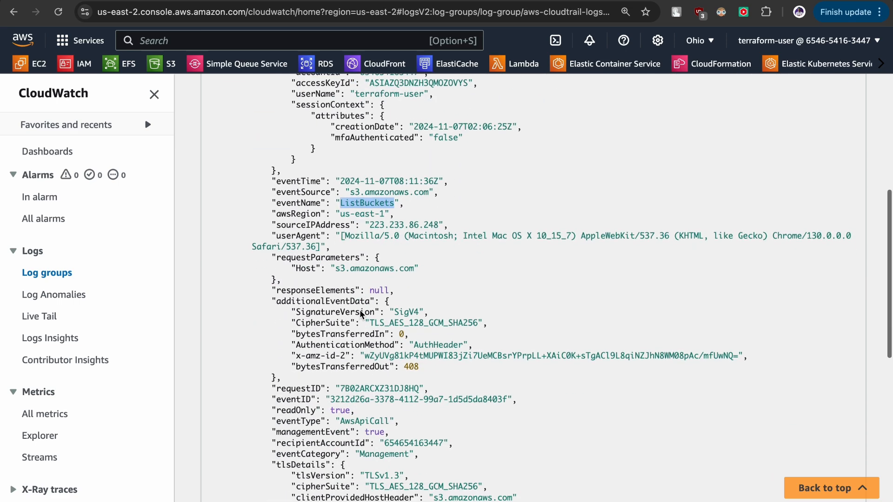
pyautogui.scroll(-5, 361, 314)
pyautogui.scroll(15, 362, 314)
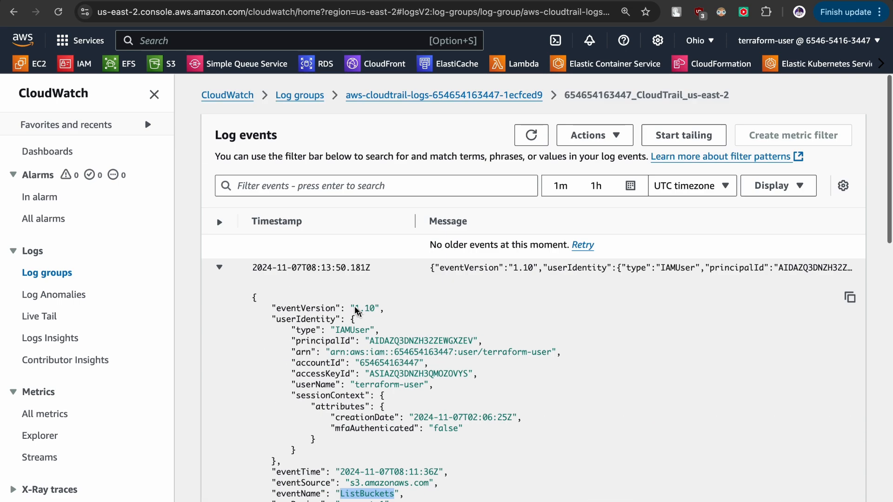
pyautogui.click(223, 267)
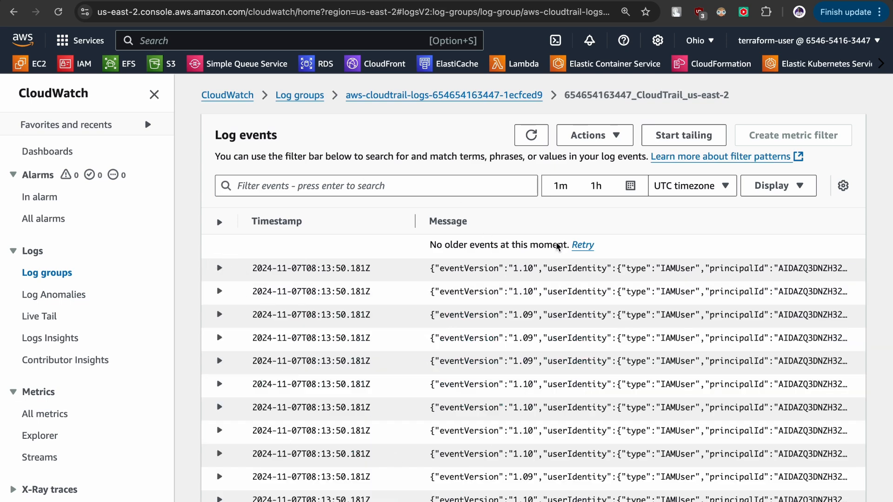
pyautogui.click(540, 140)
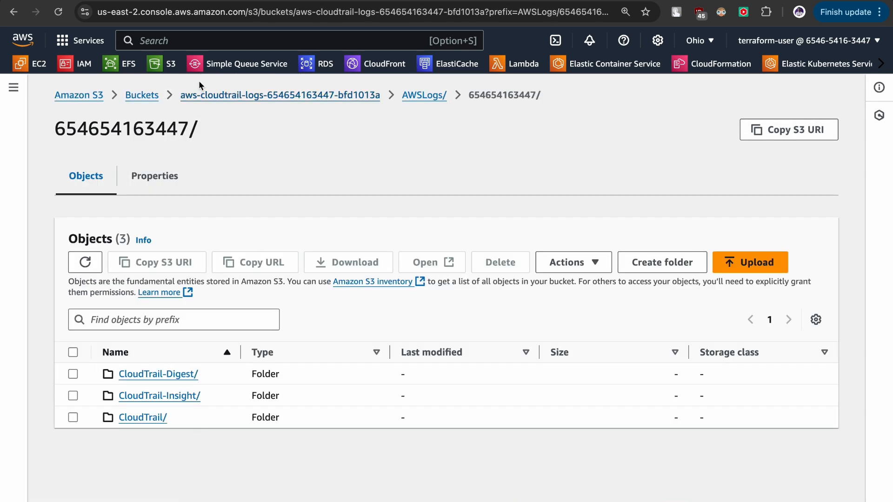
# Step: Delete the cloudcould-trails bucket in S3, confirming with its name "cloudcould-trails"
pyautogui.click(145, 96)
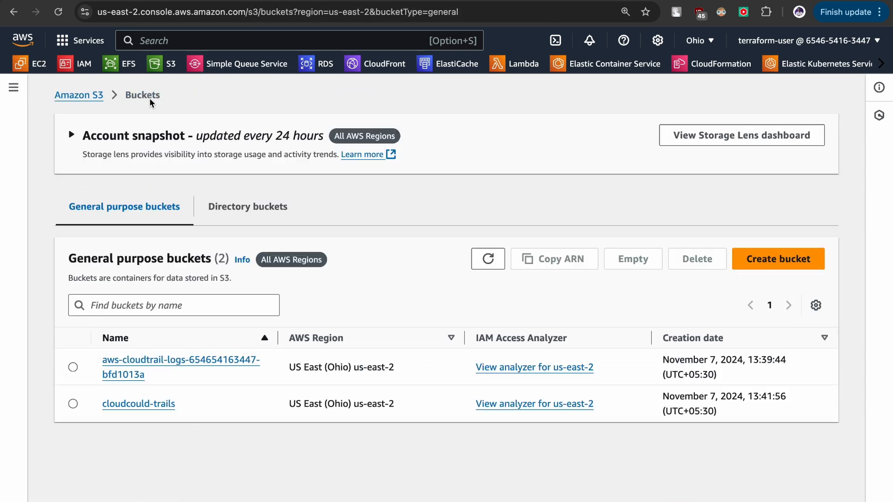
pyautogui.click(73, 403)
pyautogui.click(693, 260)
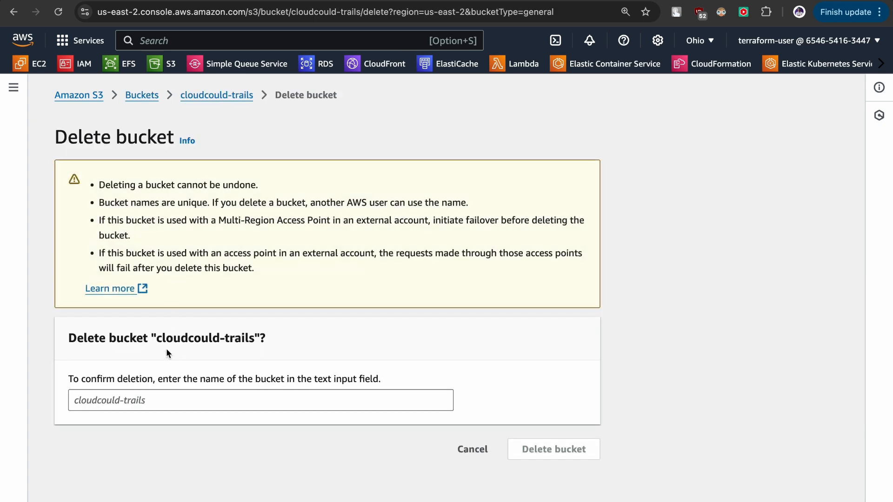
pyautogui.moveTo(158, 344); pyautogui.dragTo(228, 345)
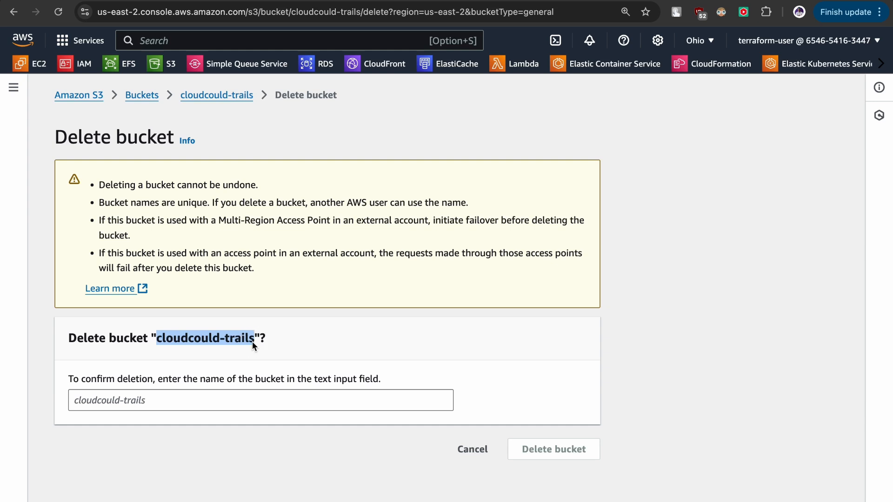
pyautogui.hotkey('ctrl', 'c')
pyautogui.click(200, 396)
pyautogui.hotkey('ctrl', 'v')
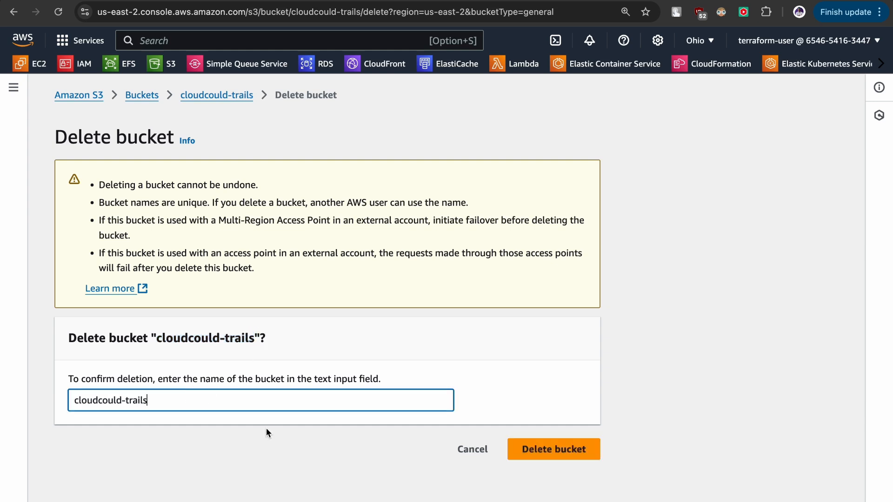
pyautogui.click(530, 447)
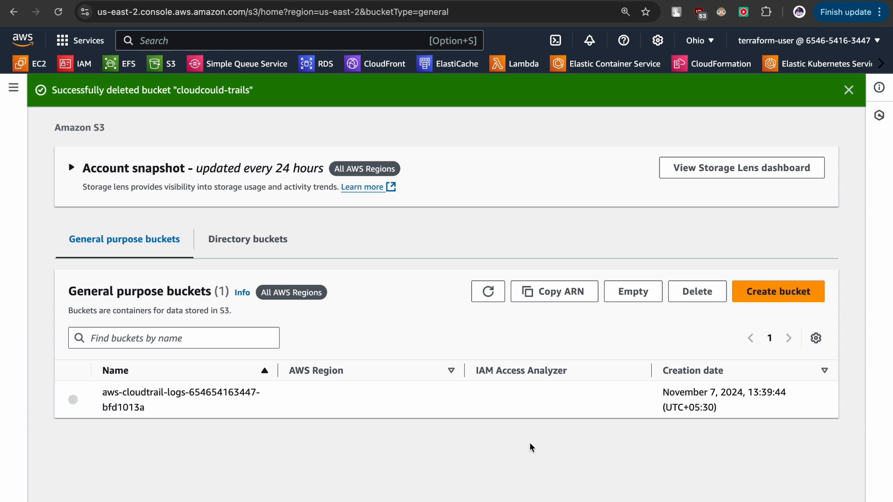
# Step: Reopen the account folder under AWSLogs in the CloudTrail logs bucket and recheck the CloudTrail, CloudTrail-Insight and CloudTrail-Digest folders
pyautogui.click(169, 392)
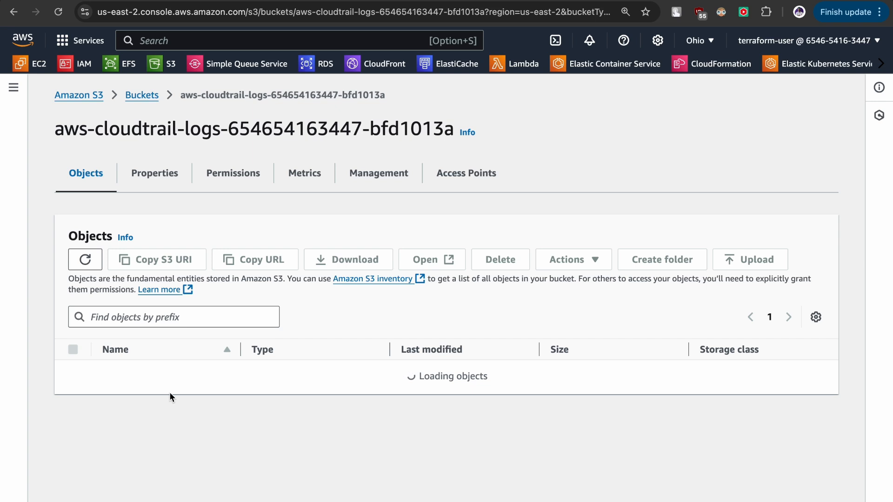
pyautogui.click(135, 372)
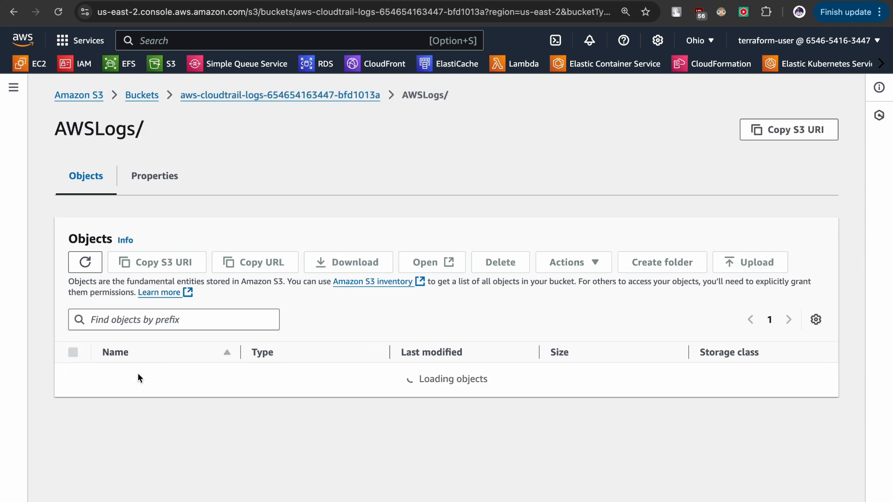
pyautogui.click(139, 374)
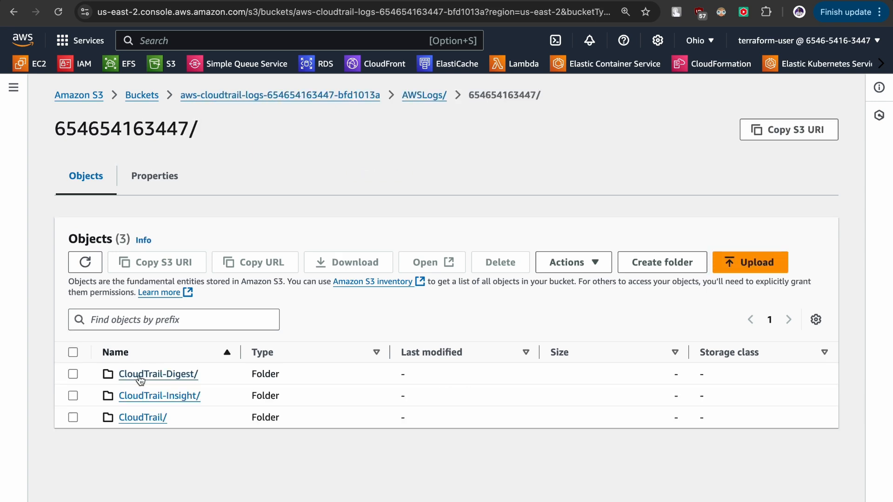
pyautogui.click(141, 415)
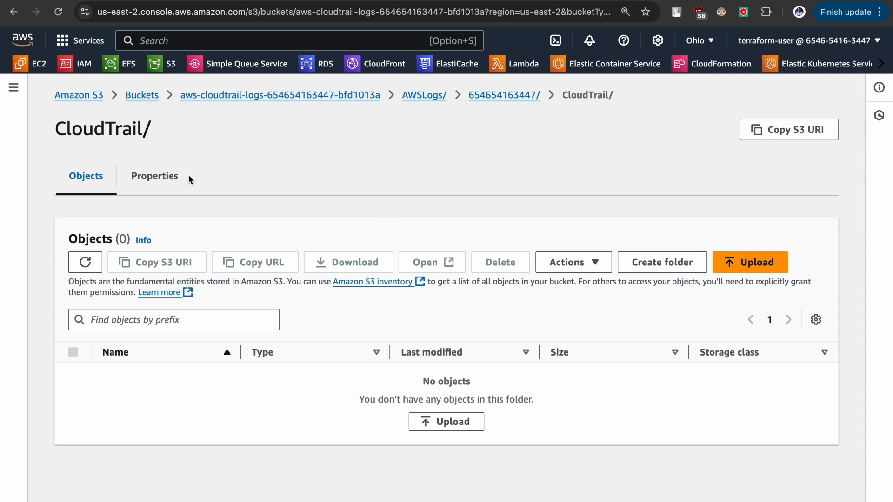
pyautogui.click(504, 95)
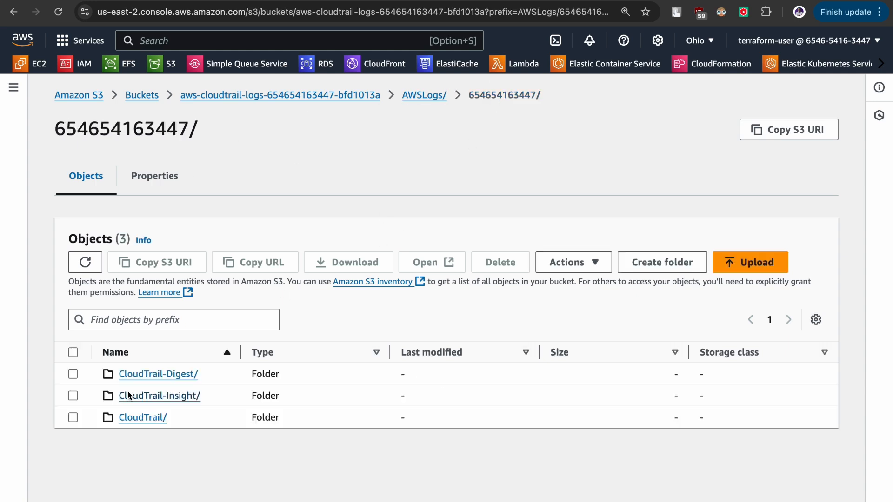
pyautogui.click(135, 395)
pyautogui.click(506, 95)
pyautogui.click(166, 376)
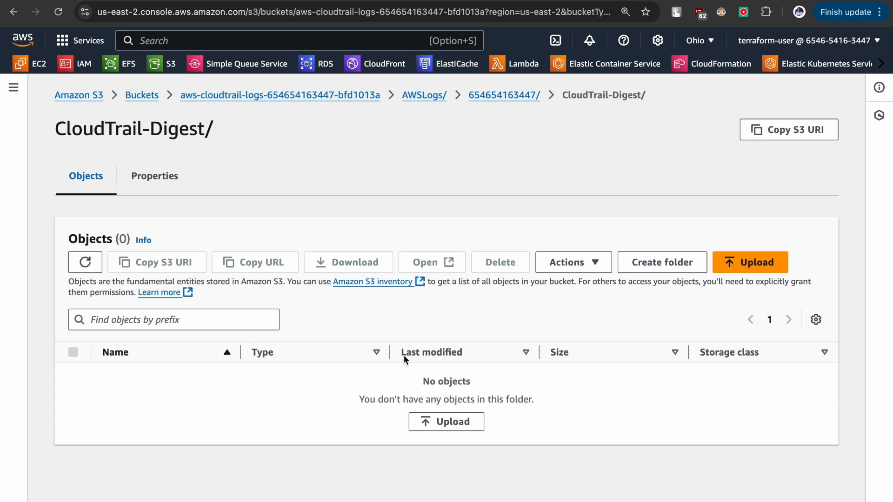
pyautogui.click(496, 97)
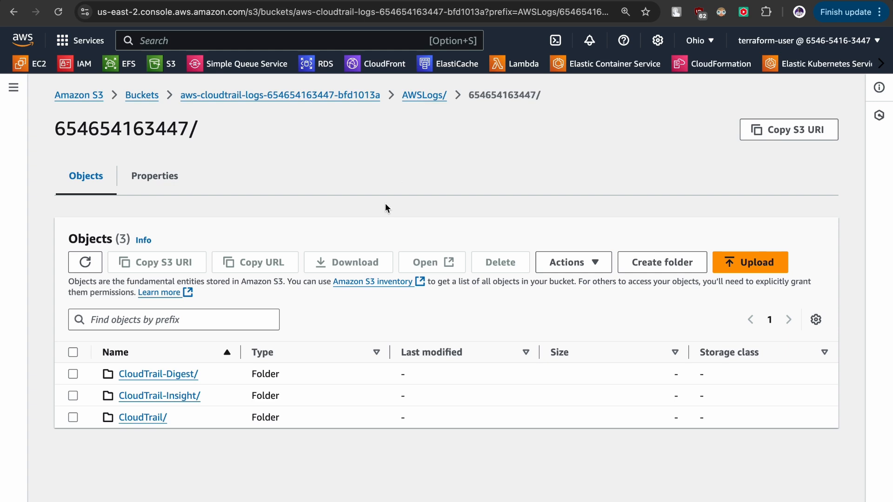
# Step: Refresh the CloudTrail folder's contents and open us-east-2/2024/11/07 to examine the delivered log files
pyautogui.click(142, 417)
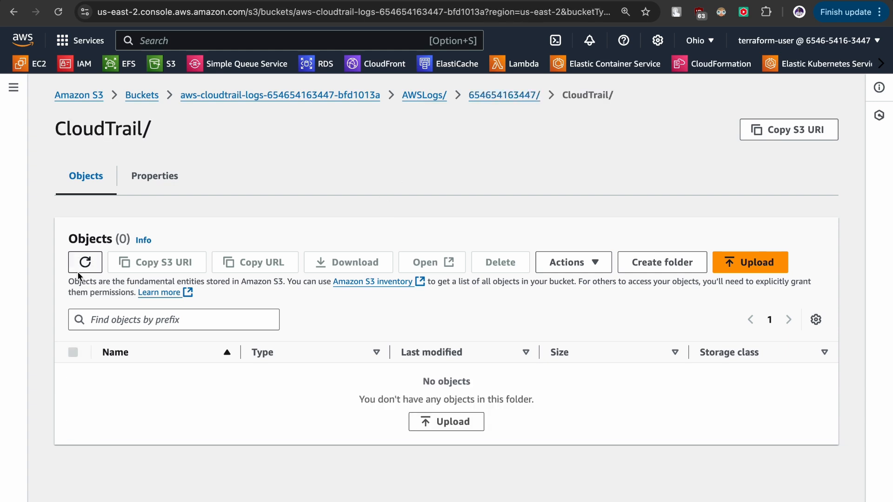
pyautogui.click(80, 274)
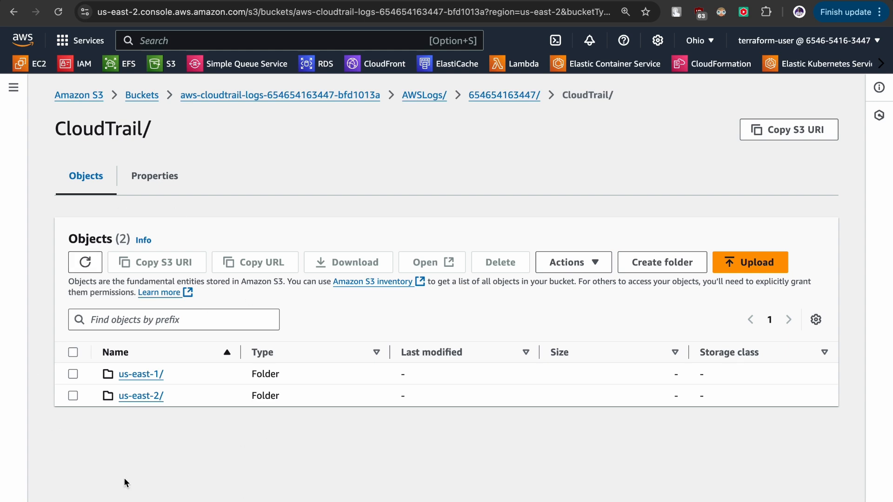
pyautogui.click(144, 396)
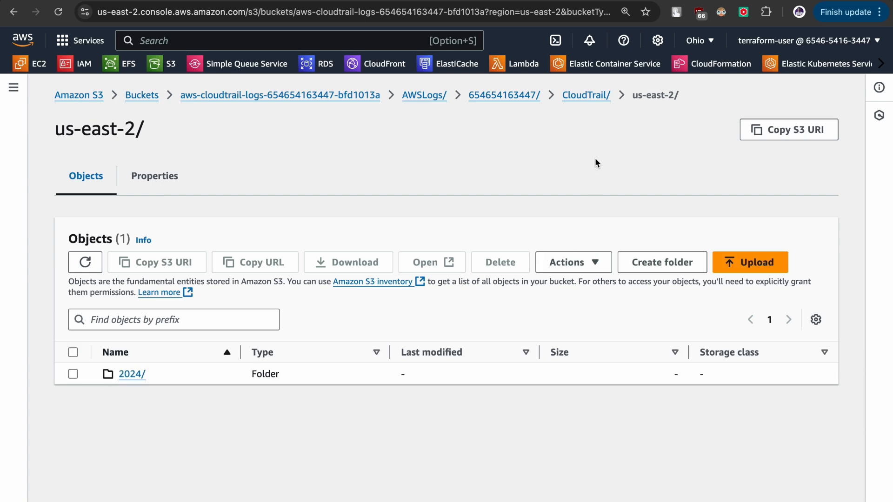
pyautogui.click(704, 41)
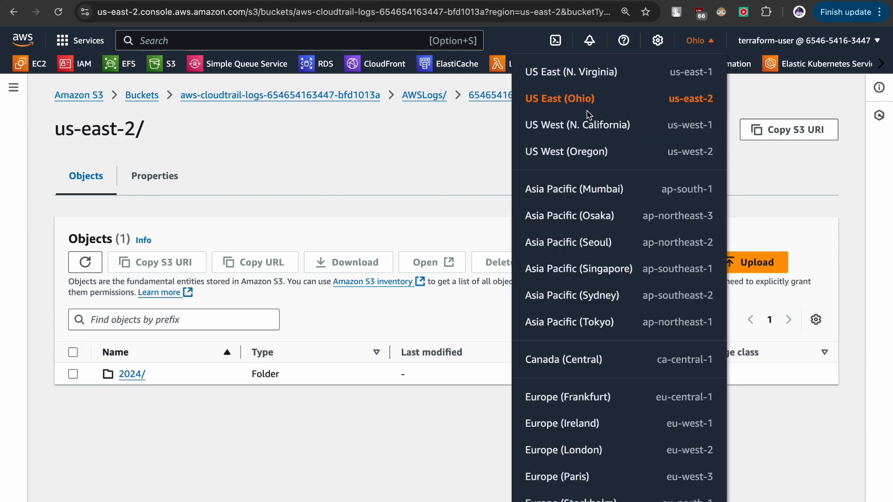
pyautogui.click(127, 373)
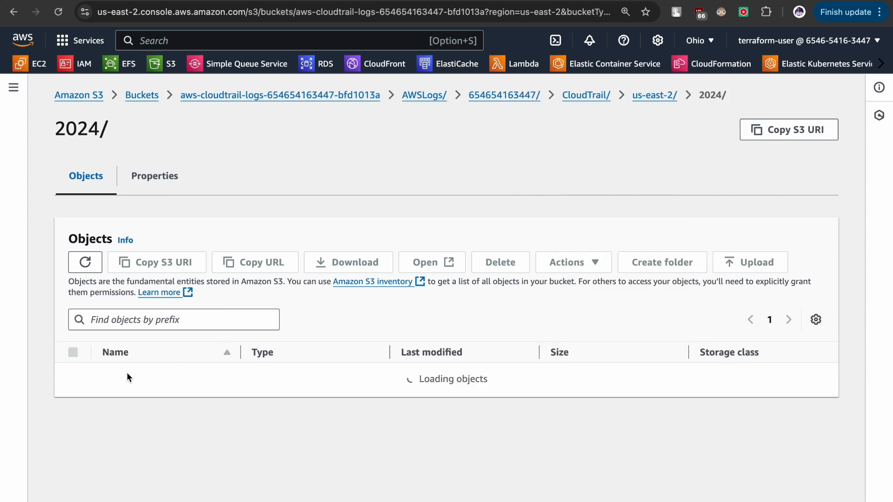
pyautogui.click(127, 376)
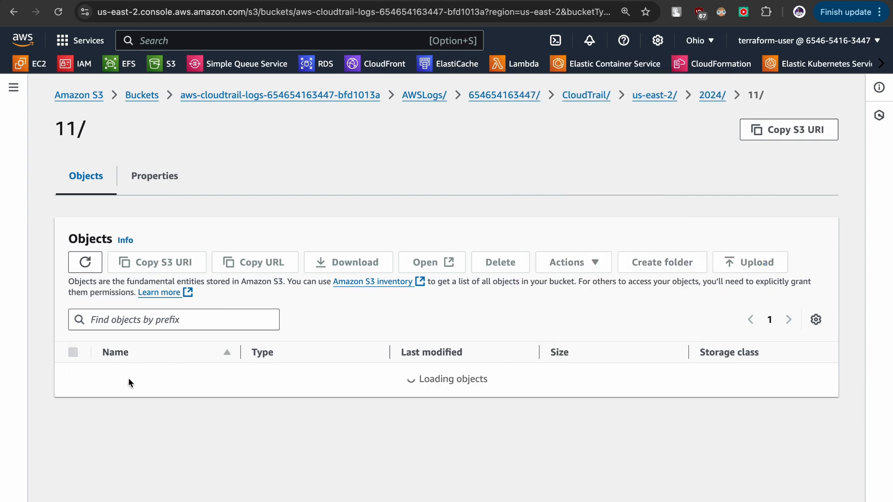
pyautogui.click(129, 378)
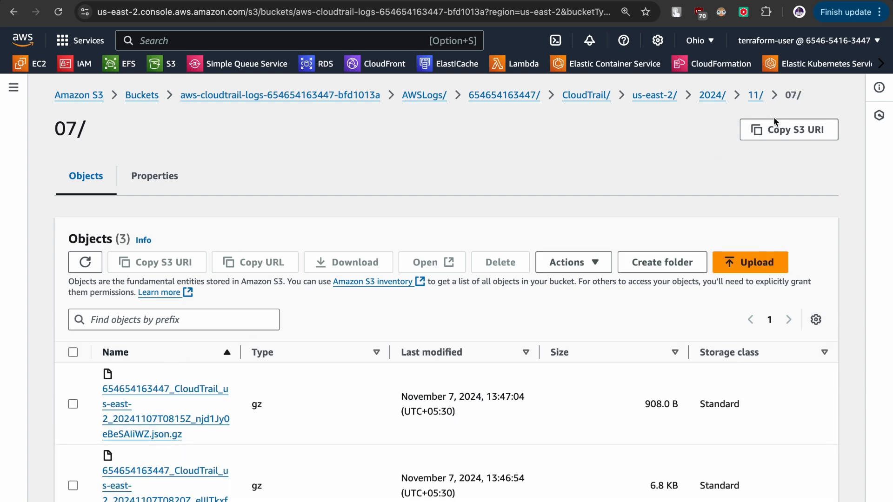
pyautogui.moveTo(810, 97); pyautogui.dragTo(700, 96)
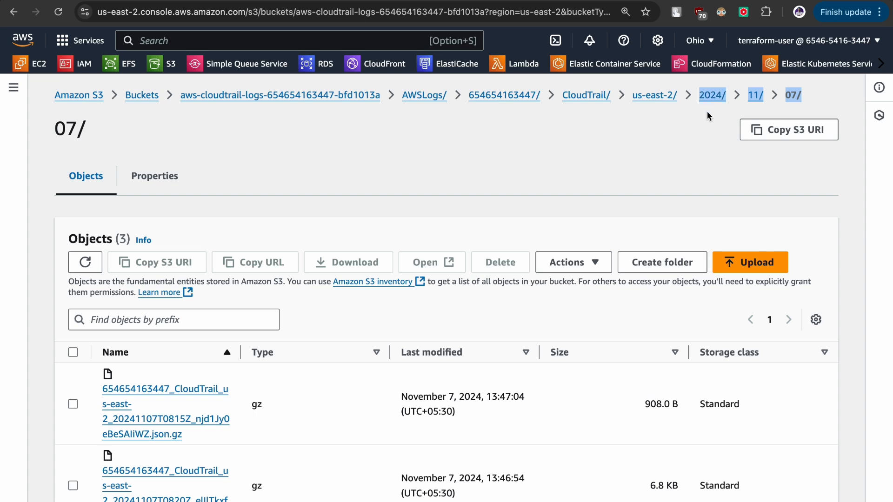
pyautogui.click(707, 116)
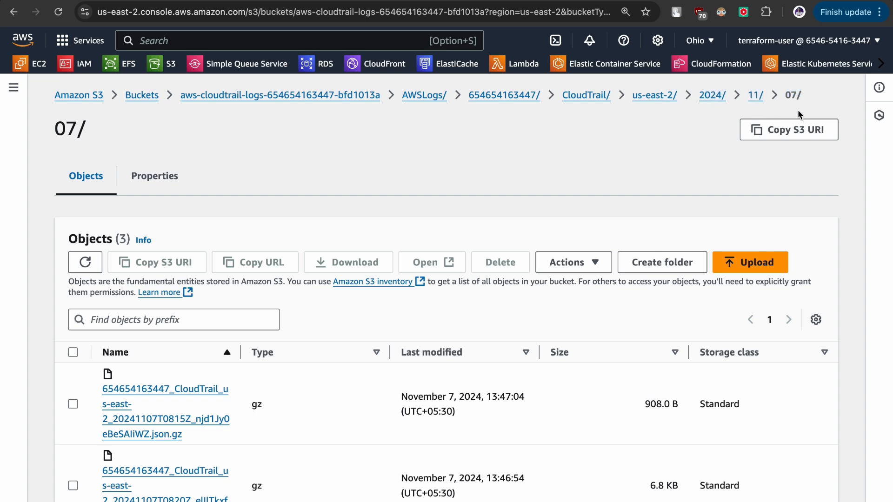
pyautogui.scroll(-3, 456, 308)
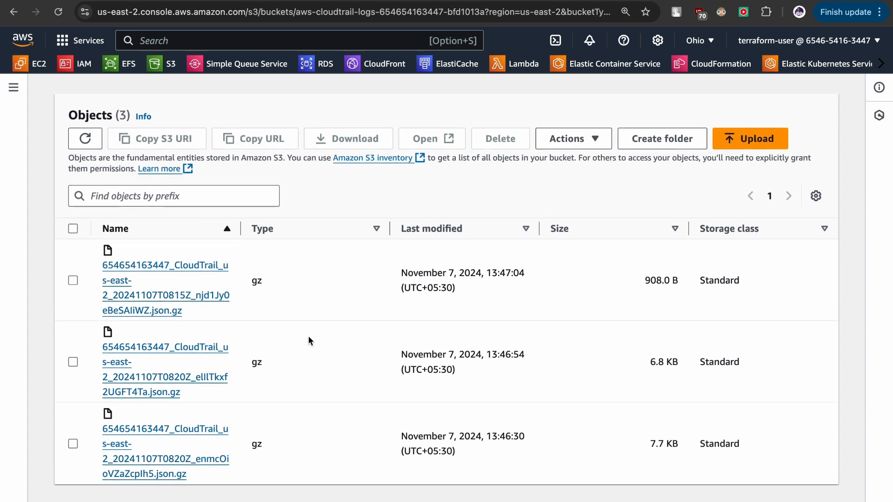
# Step: Open the 20241107T0815Z CloudTrail log file, examine its overview and object management properties, and return to the AWSLogs folder
pyautogui.click(152, 294)
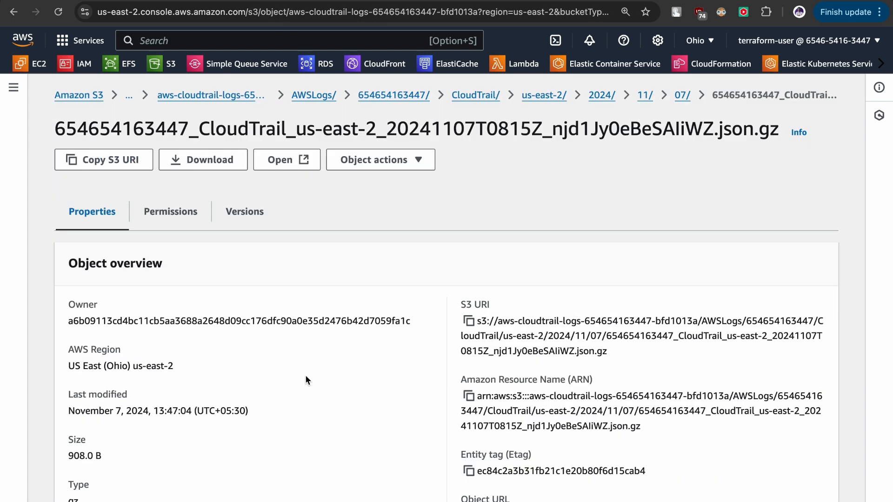
pyautogui.scroll(-5, 429, 418)
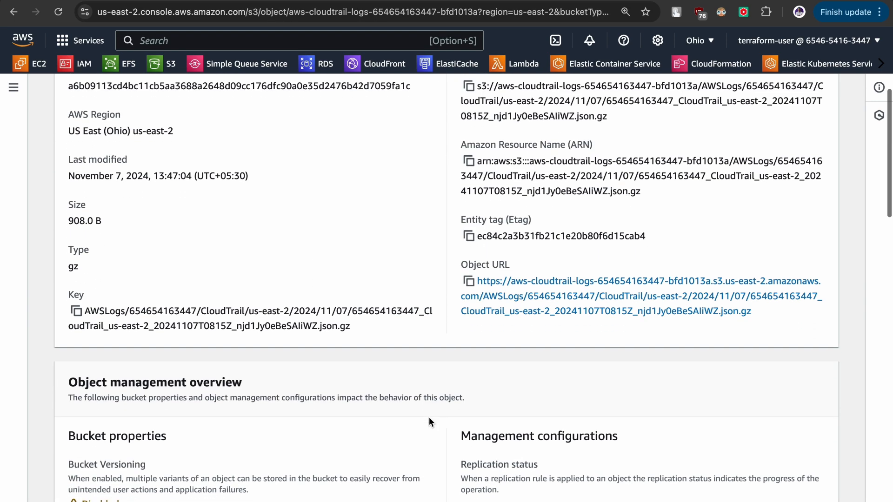
pyautogui.scroll(-6, 428, 417)
pyautogui.scroll(6, 428, 417)
pyautogui.scroll(6, 429, 417)
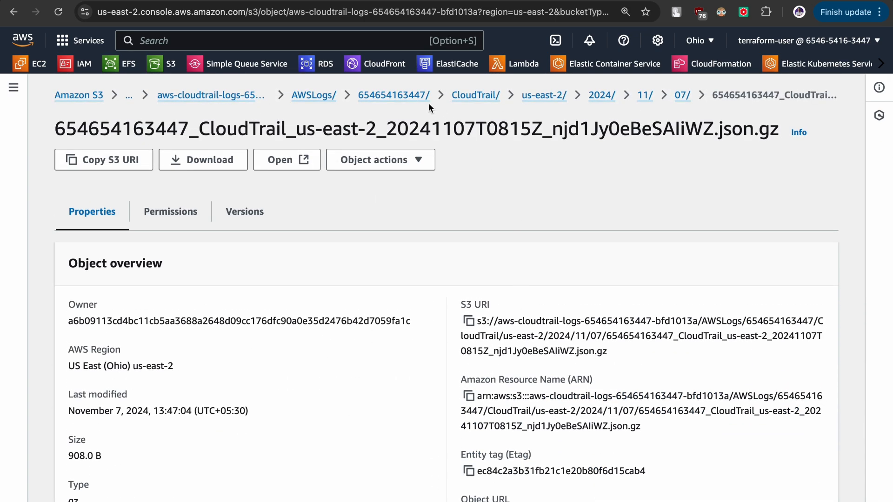
pyautogui.click(303, 101)
# Step: Switch to CloudTrail and stop logging on the cloudtrail-demo trail
pyautogui.click(117, 0)
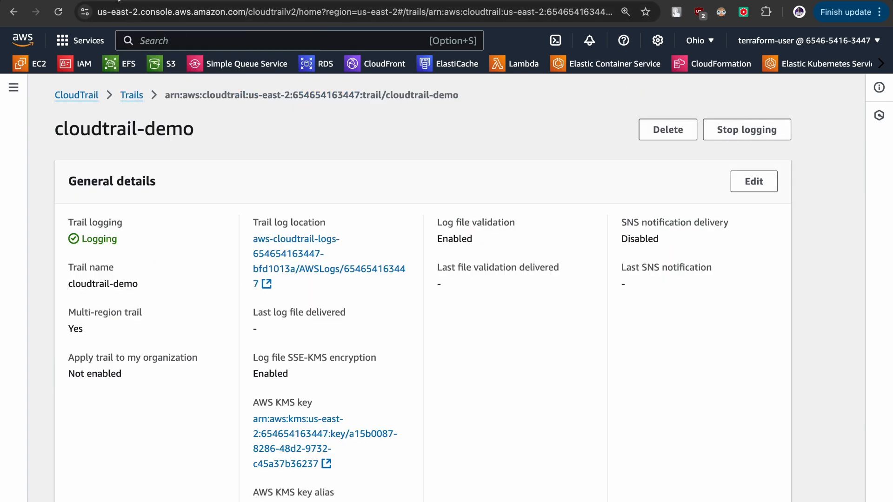
pyautogui.click(722, 130)
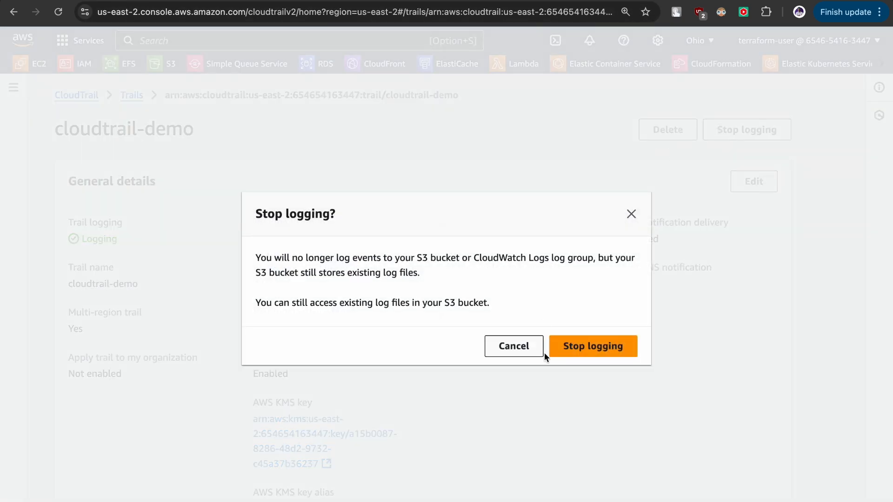
pyautogui.click(572, 351)
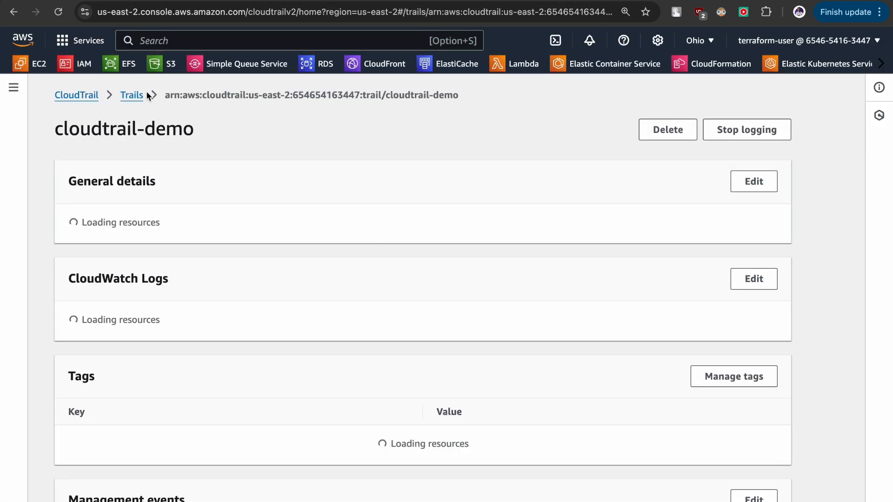
# Step: Delete the cloudtrail-demo trail from the trails list
pyautogui.click(135, 95)
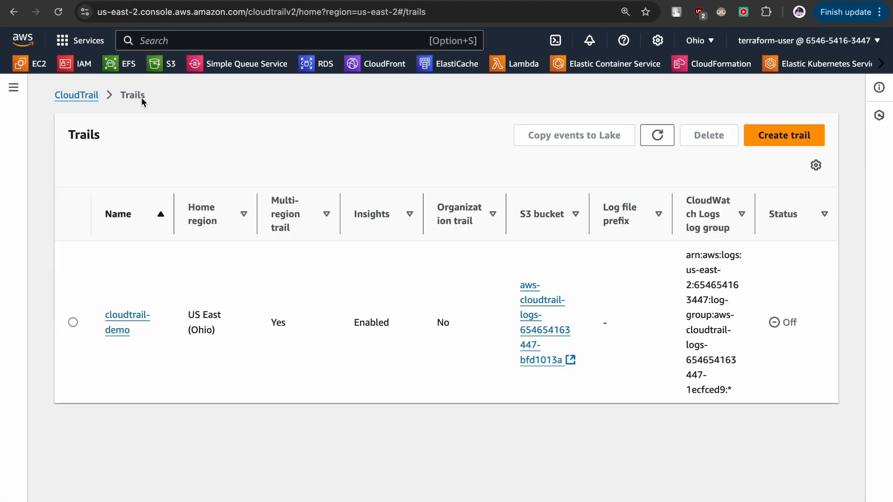
pyautogui.click(73, 322)
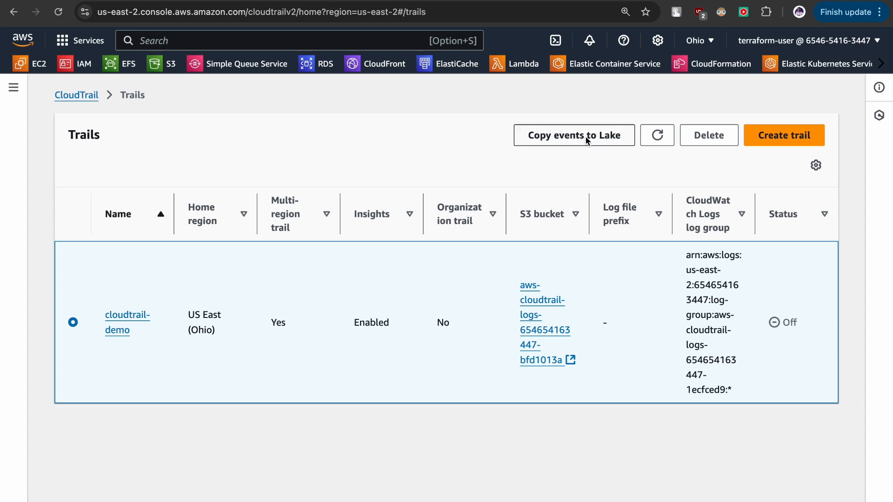
pyautogui.click(707, 136)
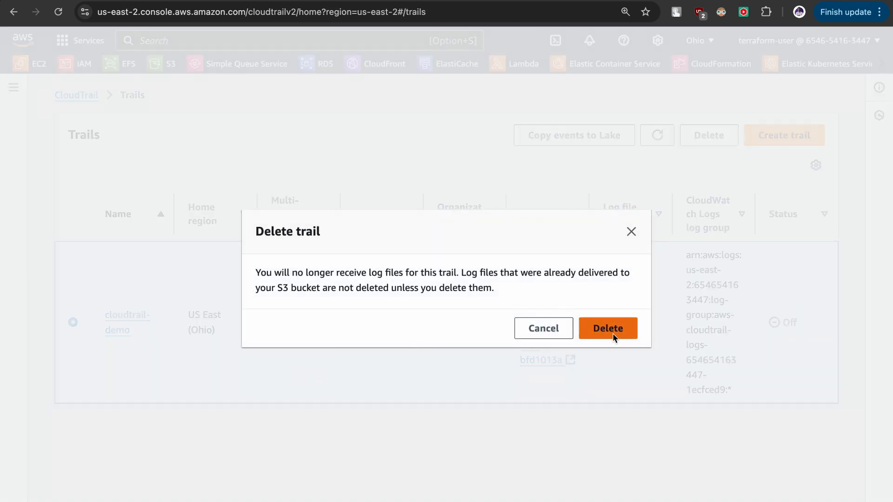
pyautogui.click(613, 333)
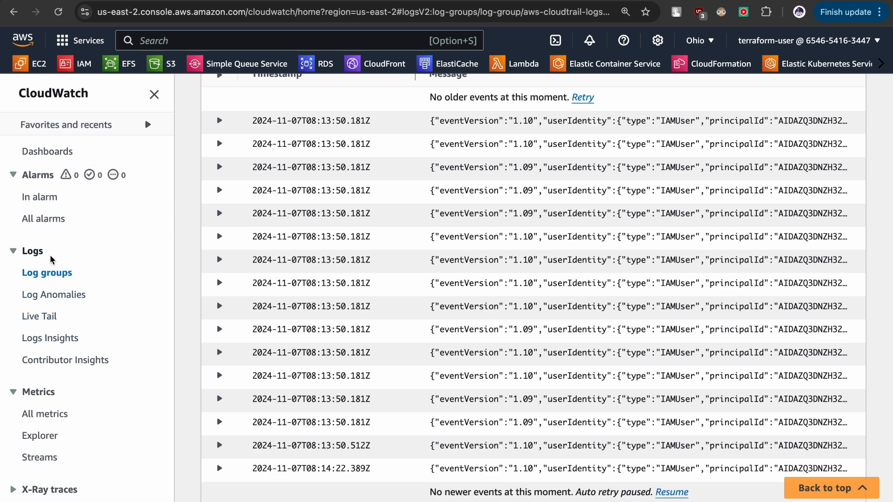
# Step: Delete the aws-cloudtrail-logs log group from the CloudWatch log groups
pyautogui.click(52, 273)
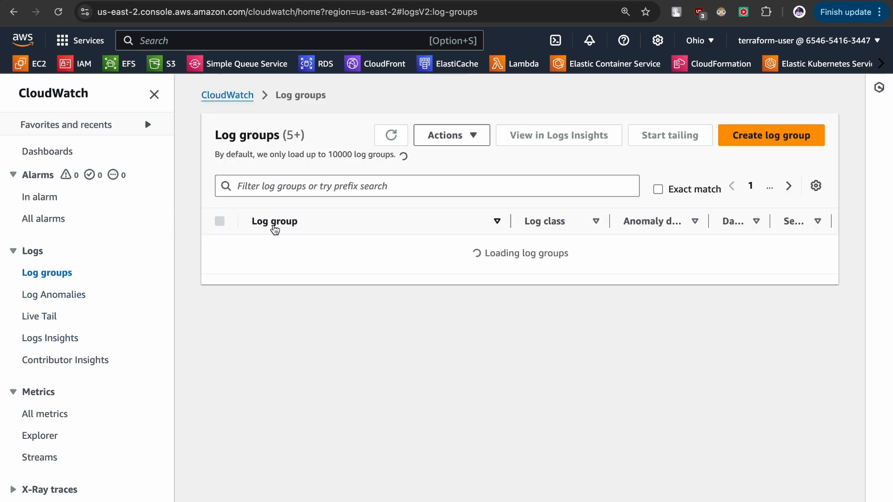
pyautogui.click(220, 353)
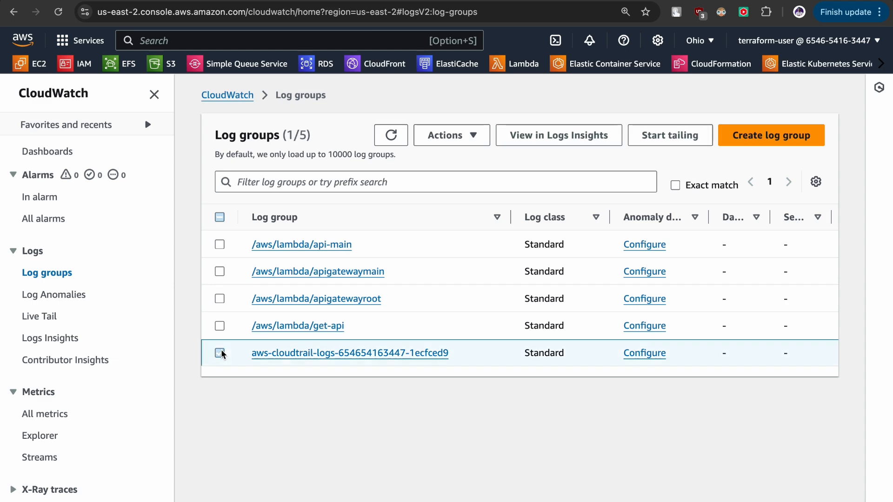
pyautogui.click(470, 139)
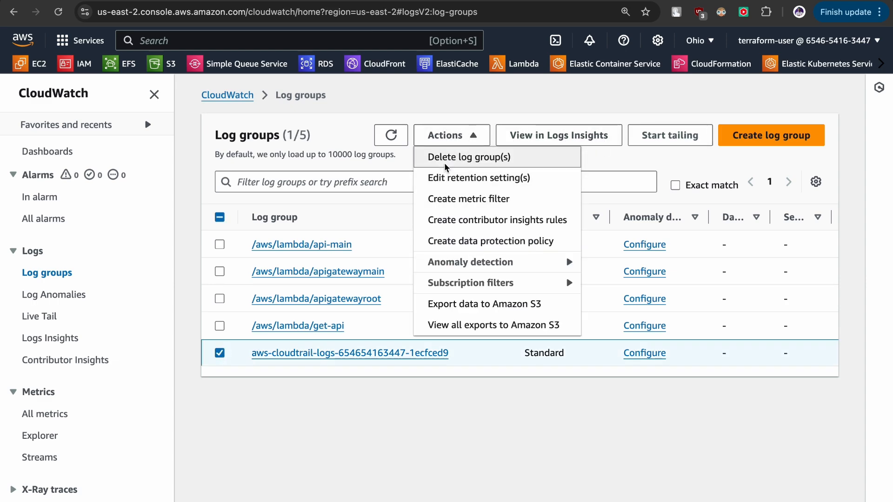
pyautogui.click(468, 157)
pyautogui.click(695, 348)
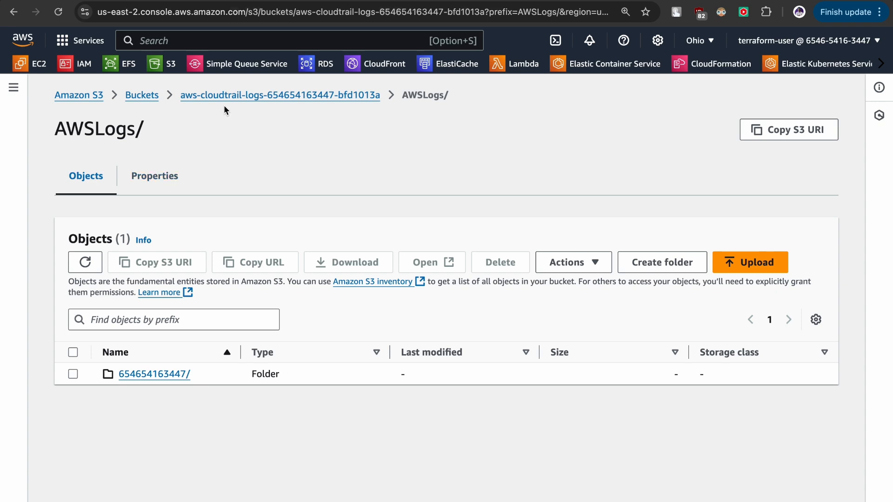
# Step: Empty the aws-cloudtrail-logs bucket in S3, confirming with "permanently delete", and return to the bucket list
pyautogui.click(142, 95)
pyautogui.click(73, 367)
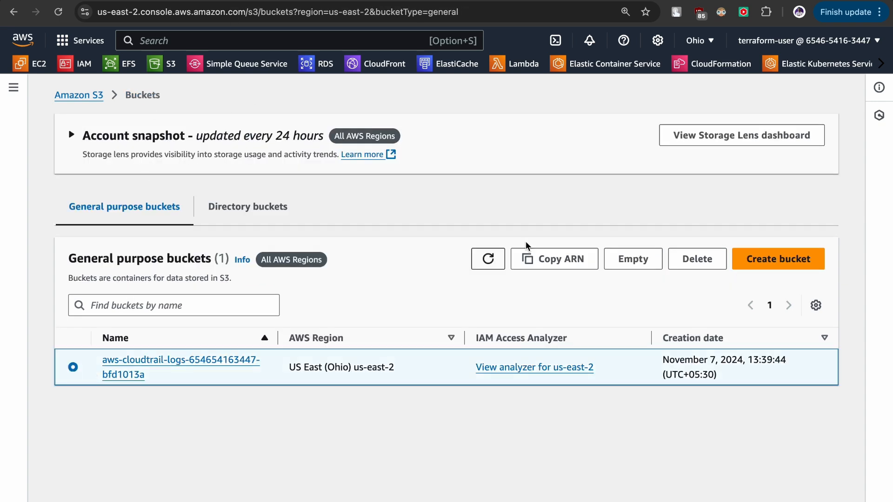
pyautogui.click(620, 257)
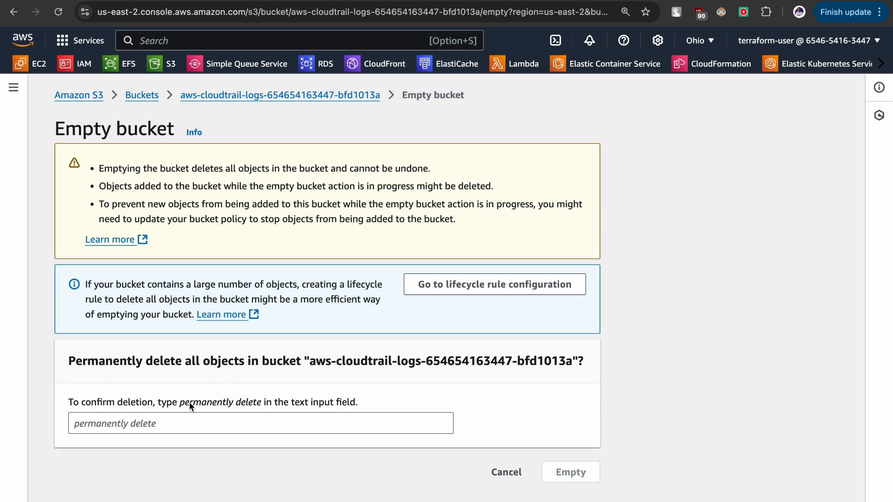
pyautogui.click(185, 403)
pyautogui.moveTo(183, 404); pyautogui.dragTo(262, 403)
pyautogui.press('super+c')
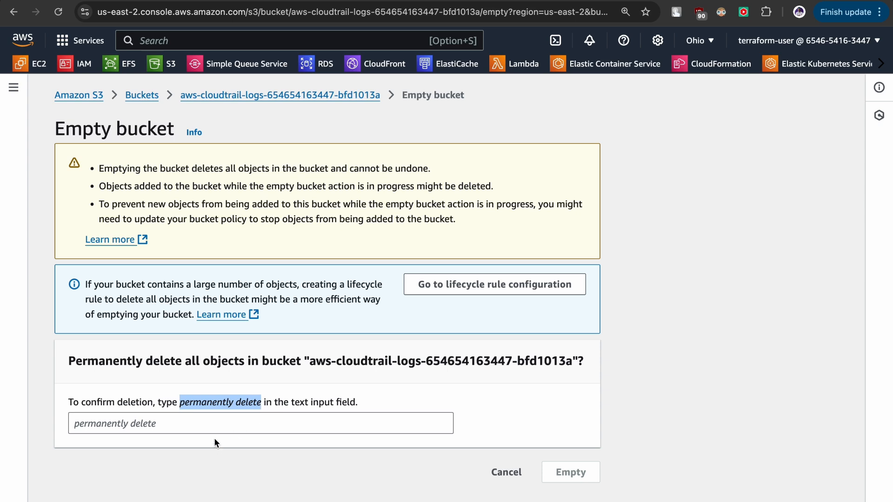
pyautogui.click(214, 425)
pyautogui.press('super+v')
pyautogui.click(571, 472)
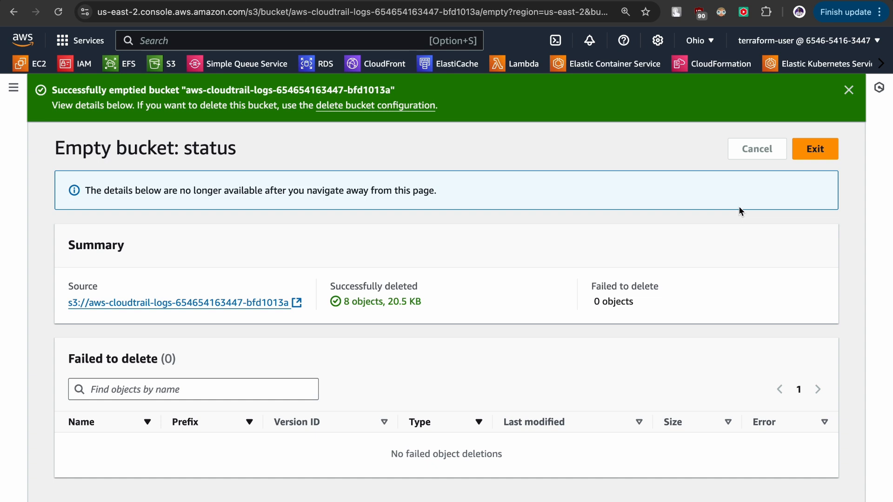
pyautogui.click(822, 157)
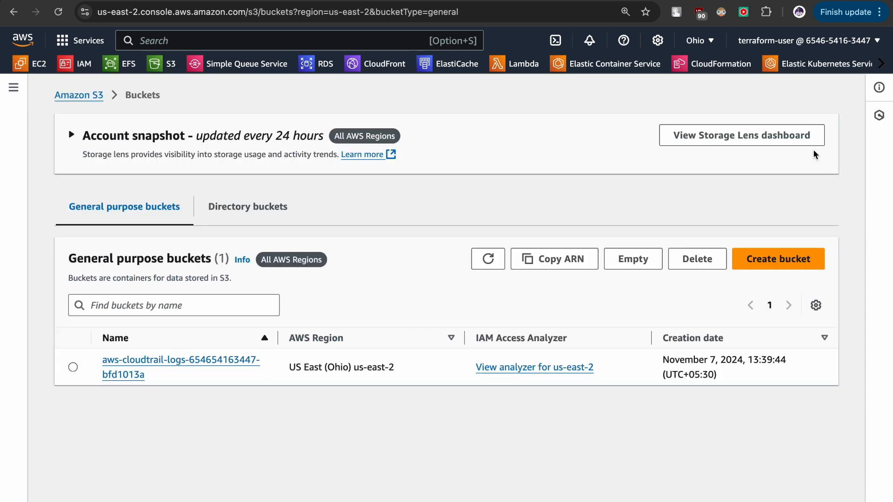
# Step: Delete the emptied aws-cloudtrail-logs bucket, confirming with its full bucket name
pyautogui.click(68, 367)
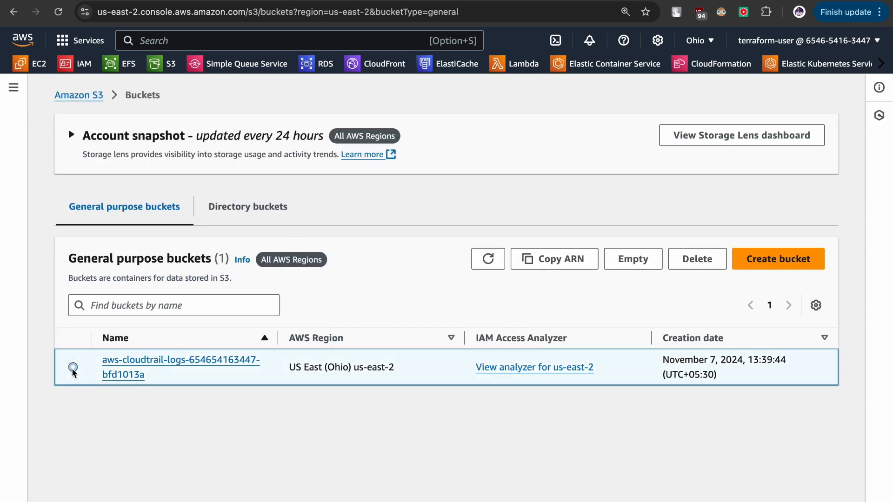
pyautogui.click(694, 264)
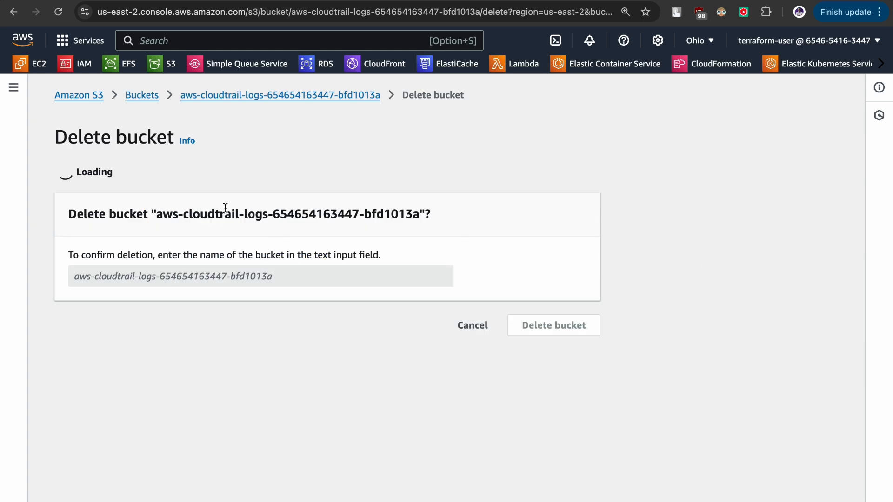
pyautogui.moveTo(158, 339); pyautogui.dragTo(419, 340)
pyautogui.press('super+c')
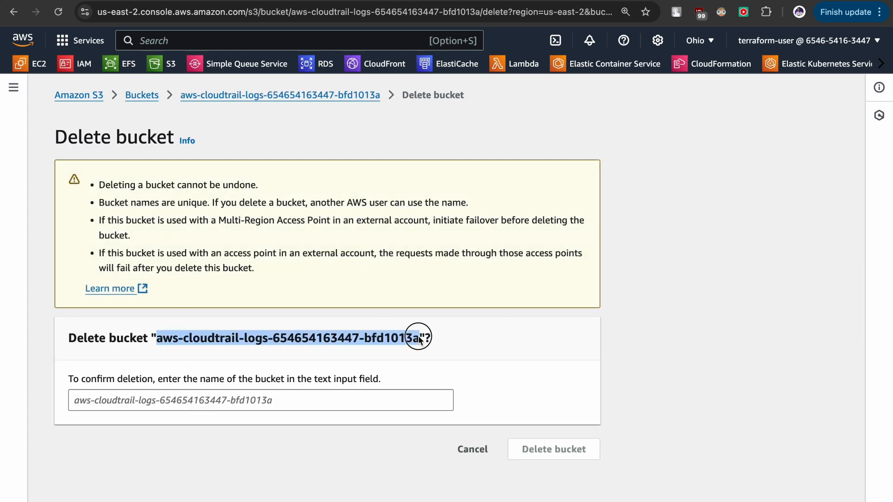
pyautogui.click(305, 414)
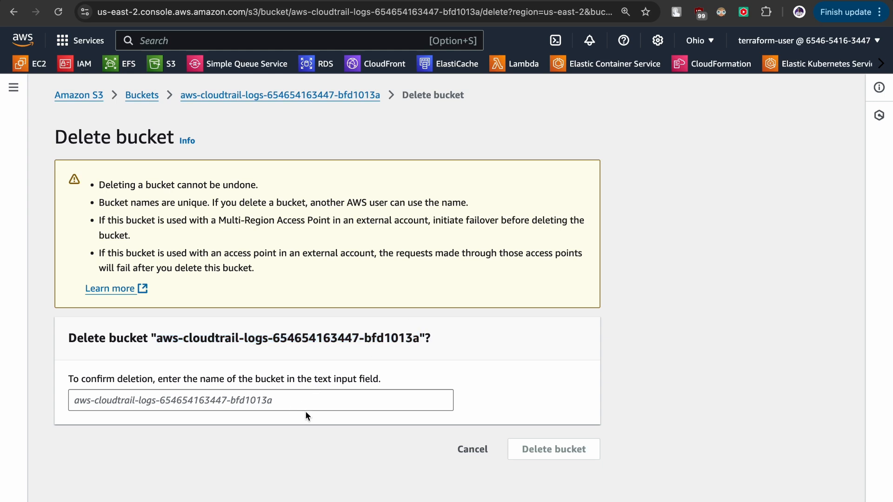
pyautogui.click(288, 401)
pyautogui.press('super+v')
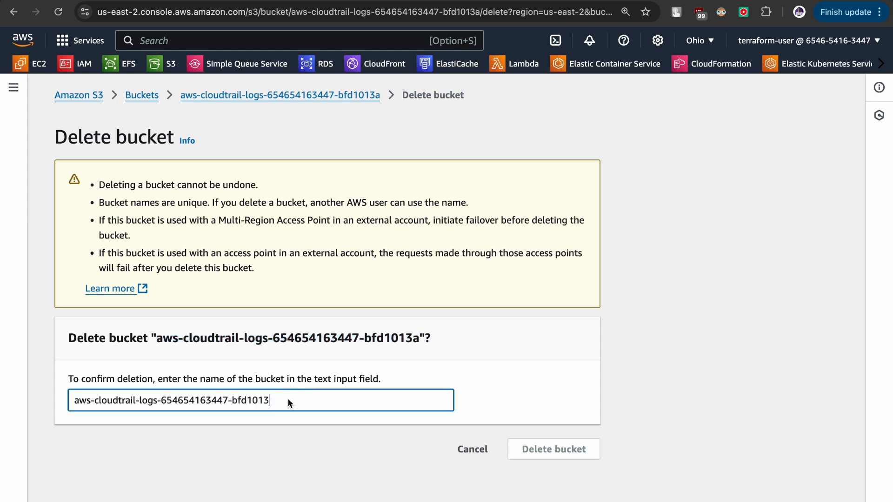
pyautogui.click(539, 447)
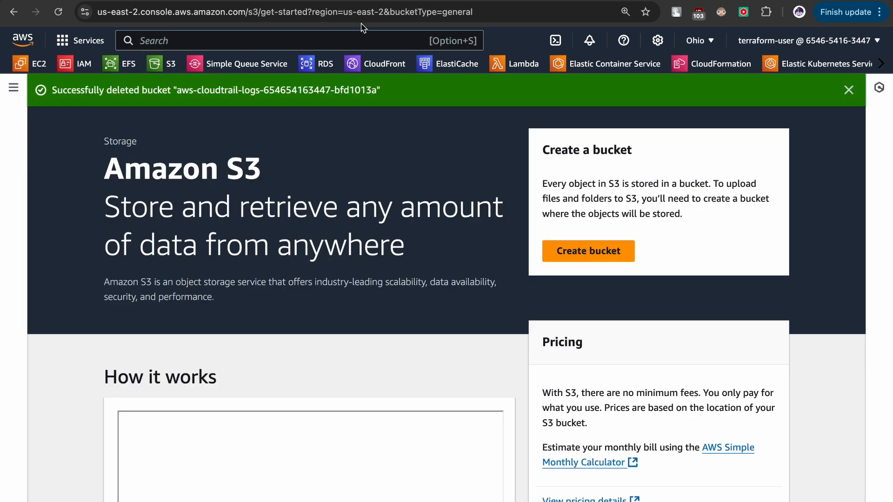
pyautogui.moveTo(553, 1)
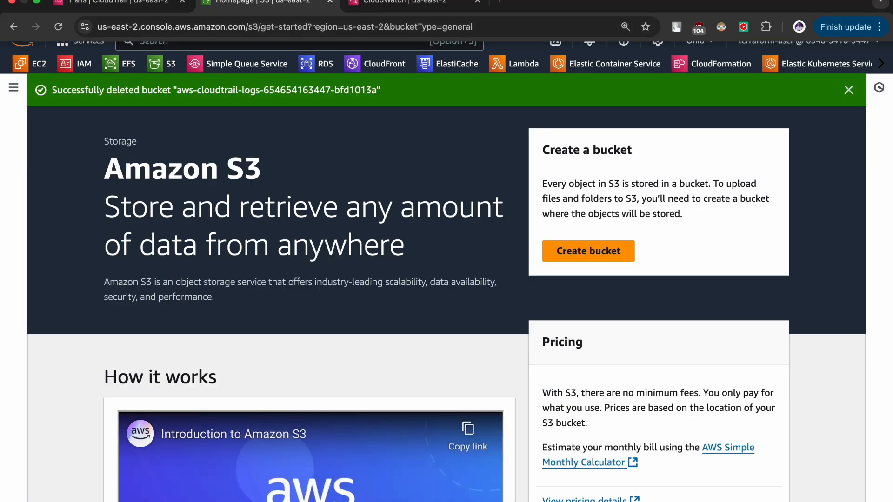